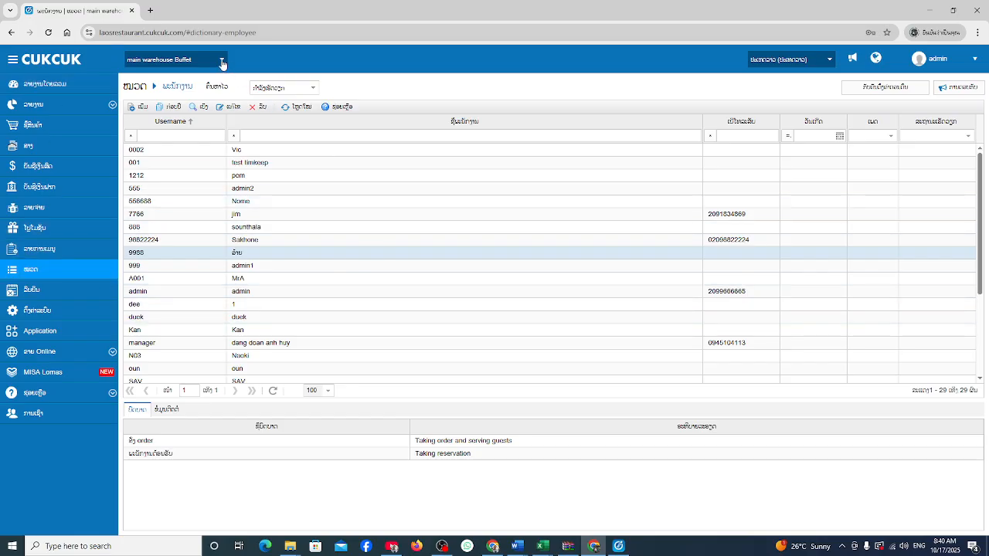
# Keep main warehouse Buffet as the branch, open the employee list, and open the third employee's record.
pyautogui.click(190, 58)
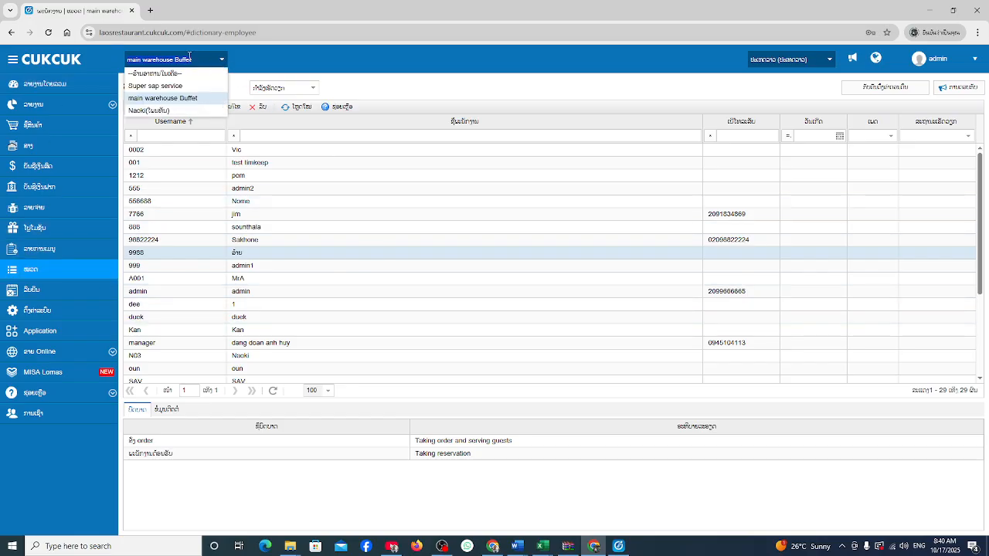
pyautogui.click(174, 99)
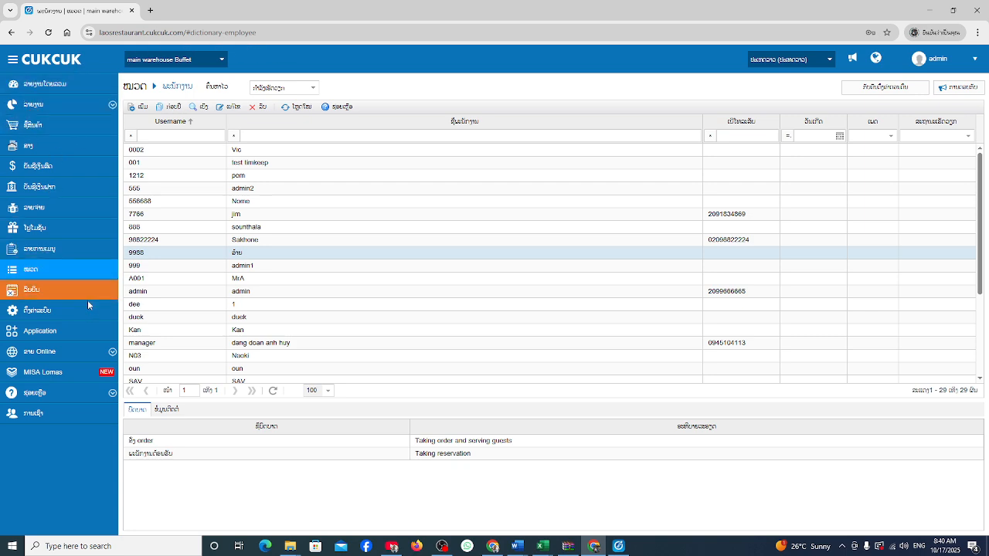
pyautogui.click(40, 274)
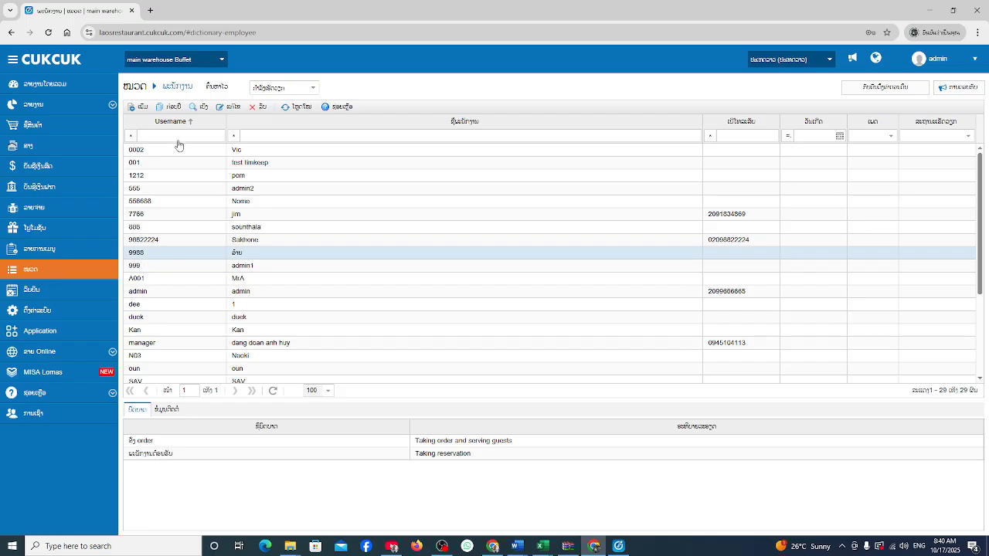
pyautogui.click(159, 209)
pyautogui.click(244, 177)
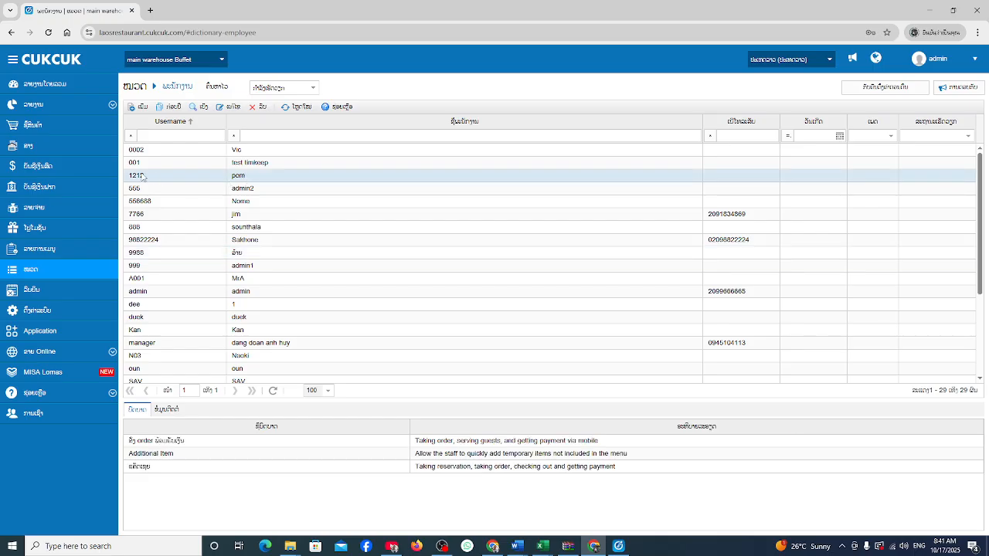
pyautogui.doubleClick(254, 180)
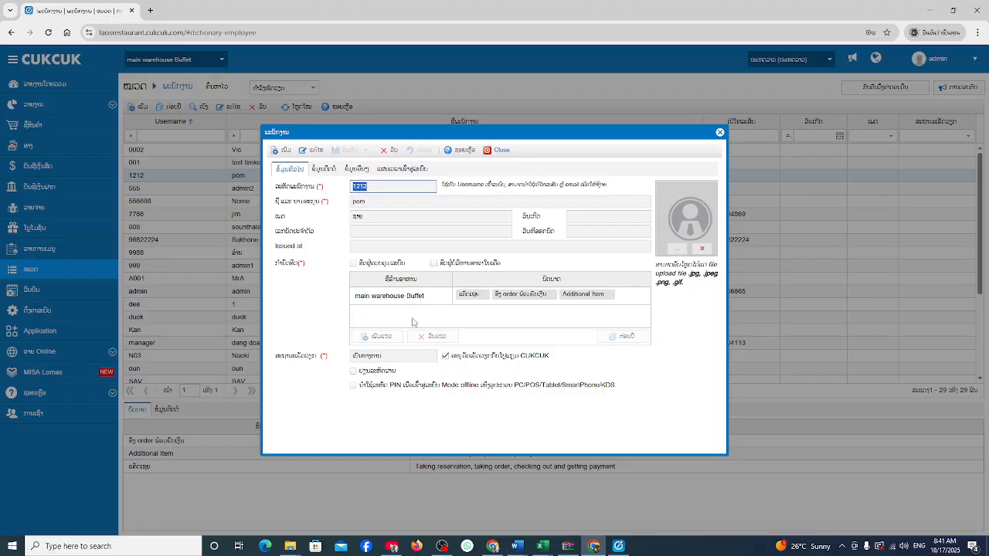
# Put the employee record into edit mode and add a new branch row.
pyautogui.click(313, 149)
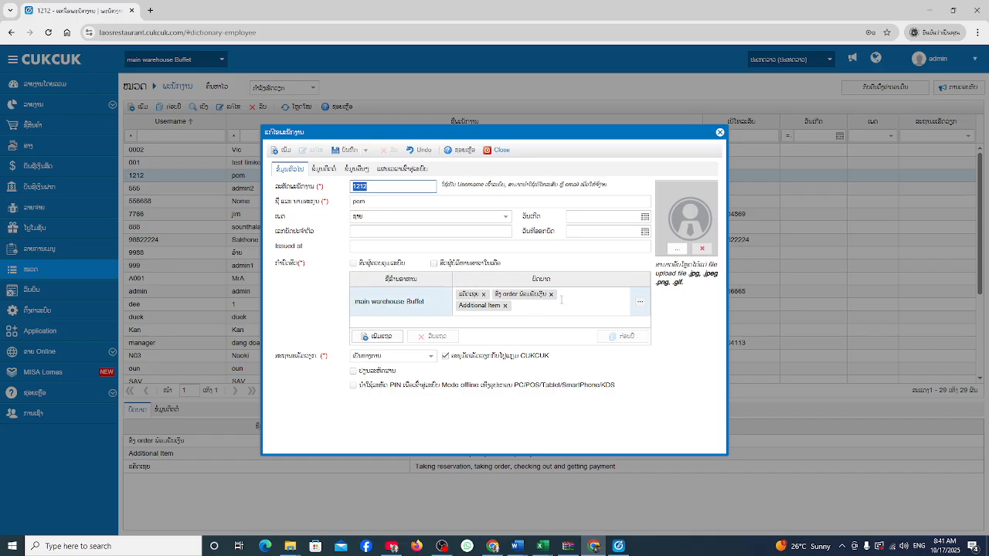
pyautogui.click(420, 326)
# Add a Super sap service branch row for the employee, then switch to the POS order screen.
pyautogui.click(381, 336)
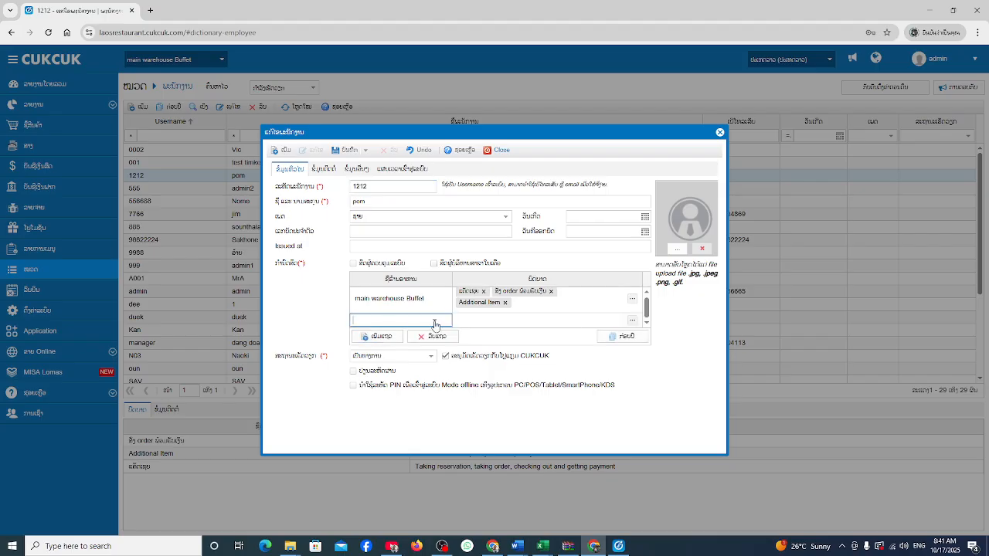
pyautogui.click(435, 321)
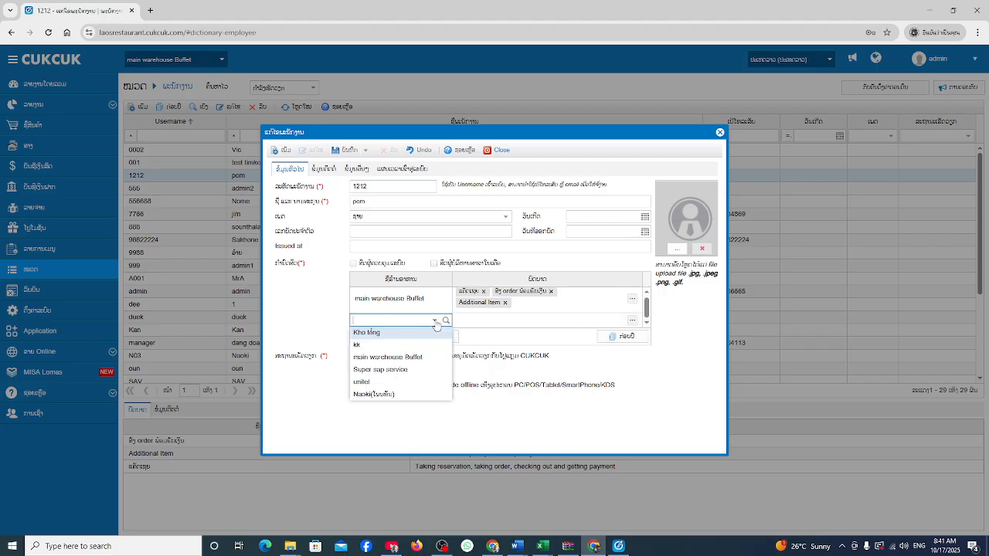
pyautogui.click(399, 374)
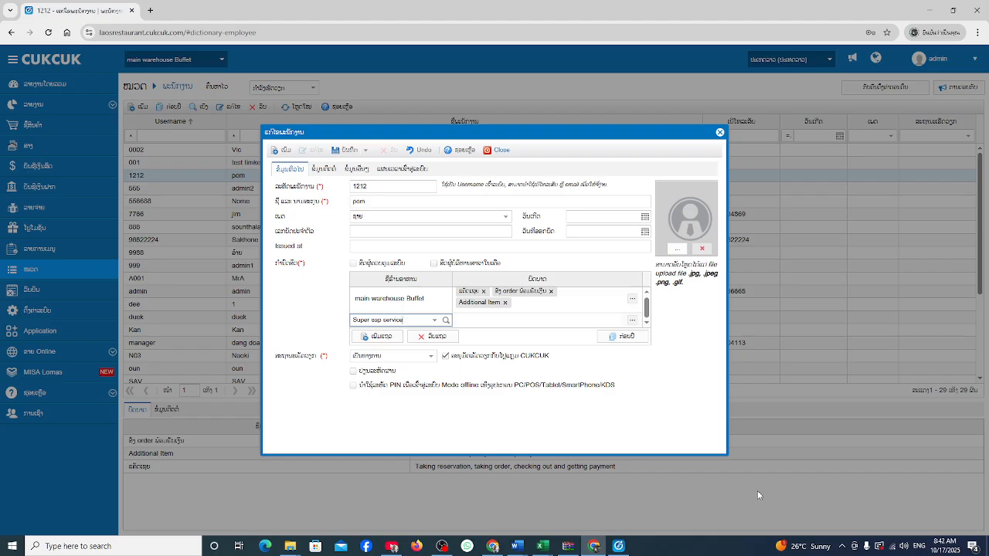
pyautogui.click(618, 546)
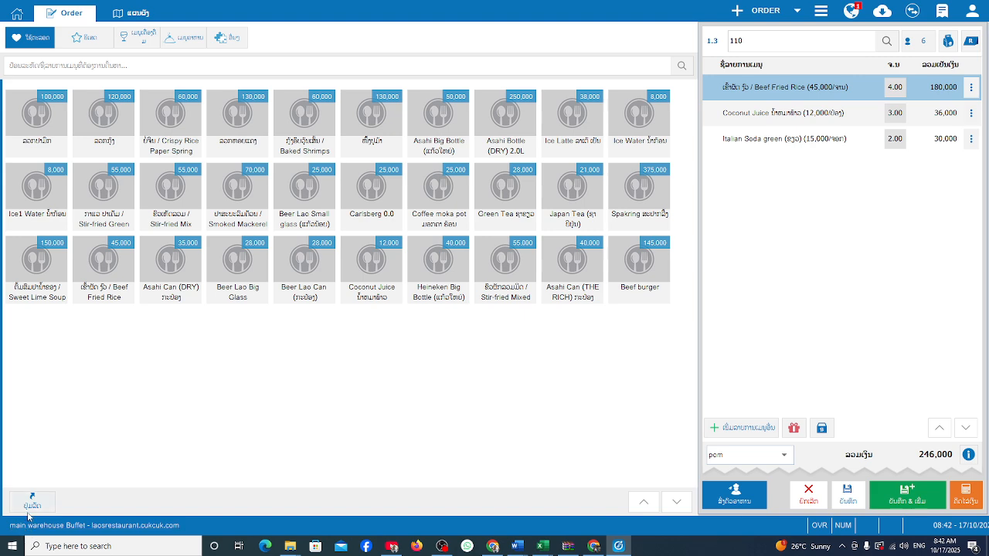
# Go back from the POS order screen to the employee edit dialog in the browser.
pyautogui.click(594, 547)
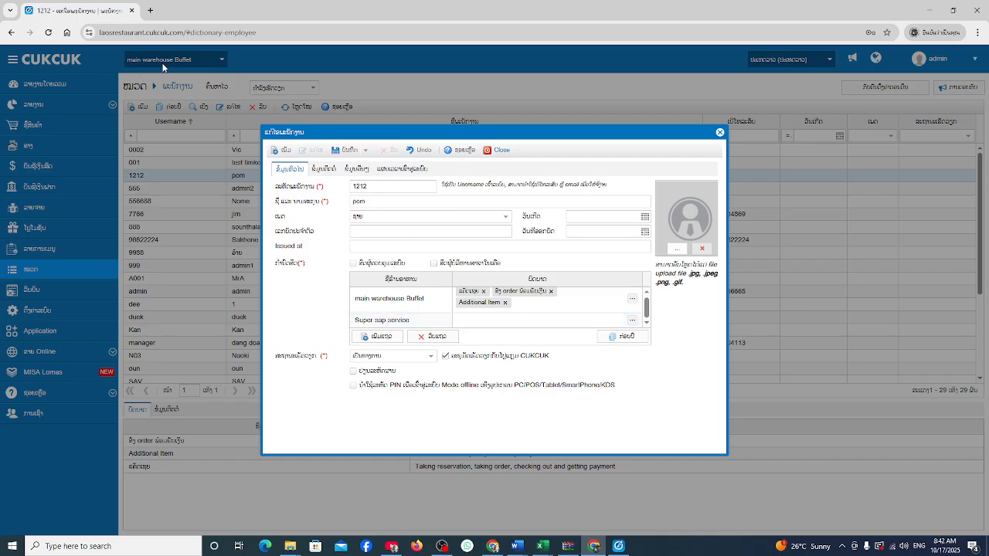
# Delete the Super sap service branch row and save the employee record.
pyautogui.click(345, 150)
pyautogui.click(569, 309)
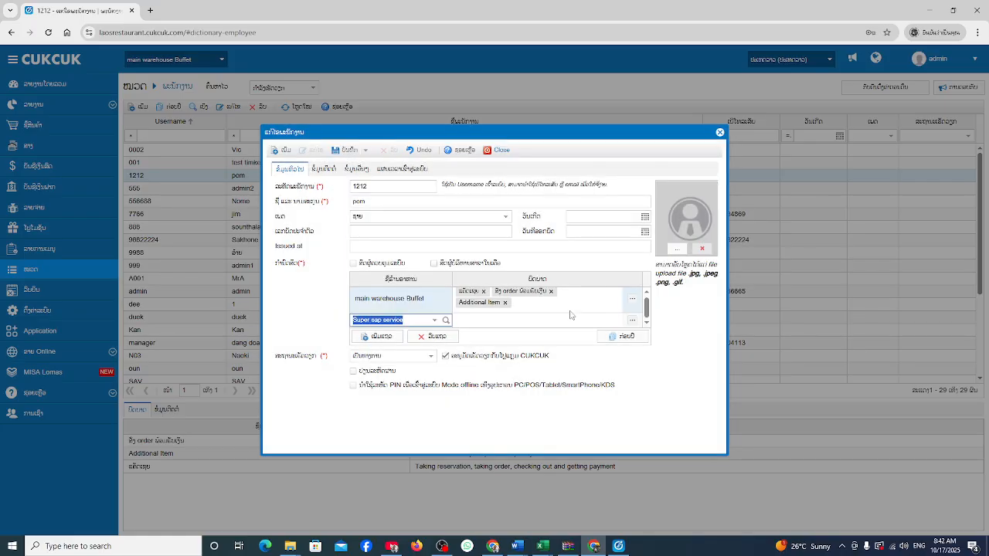
pyautogui.click(533, 324)
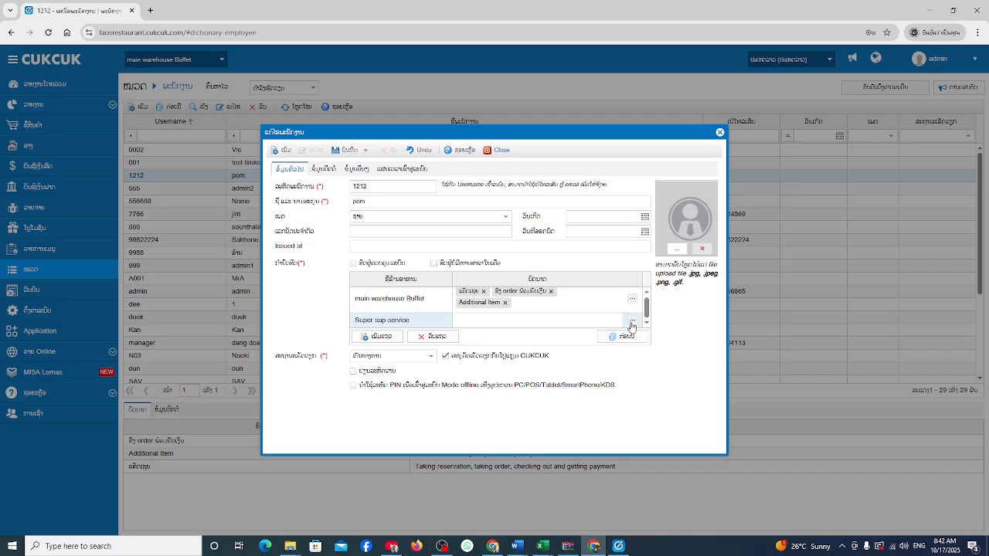
pyautogui.click(437, 341)
pyautogui.click(433, 342)
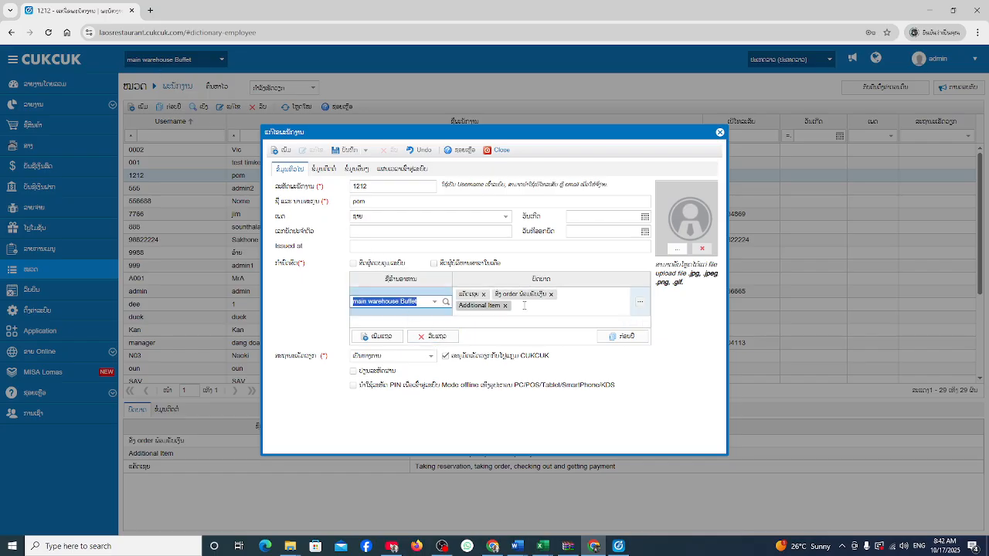
pyautogui.click(516, 337)
pyautogui.click(347, 153)
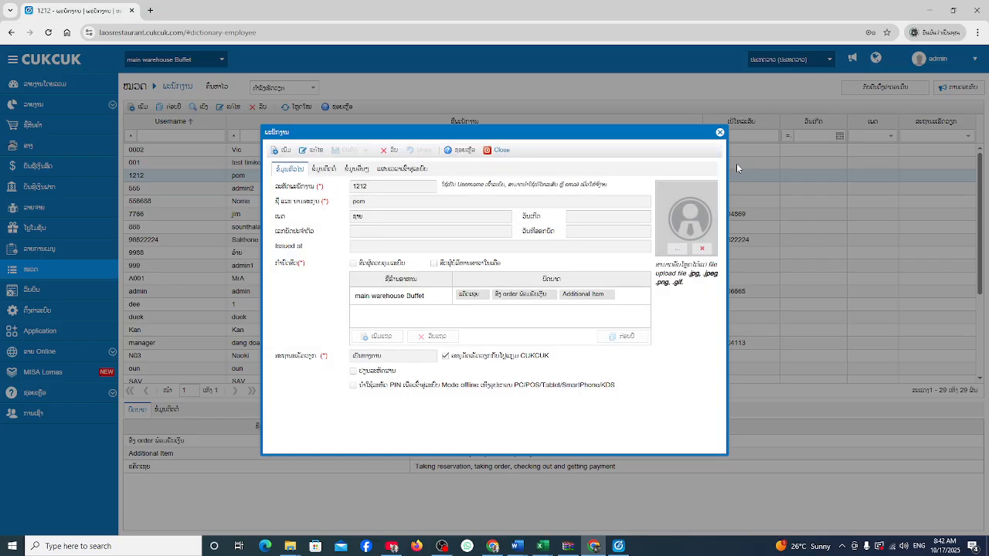
# Close the record, confirm main warehouse Buffet as the branch, and switch to the employee's browser window.
pyautogui.click(502, 151)
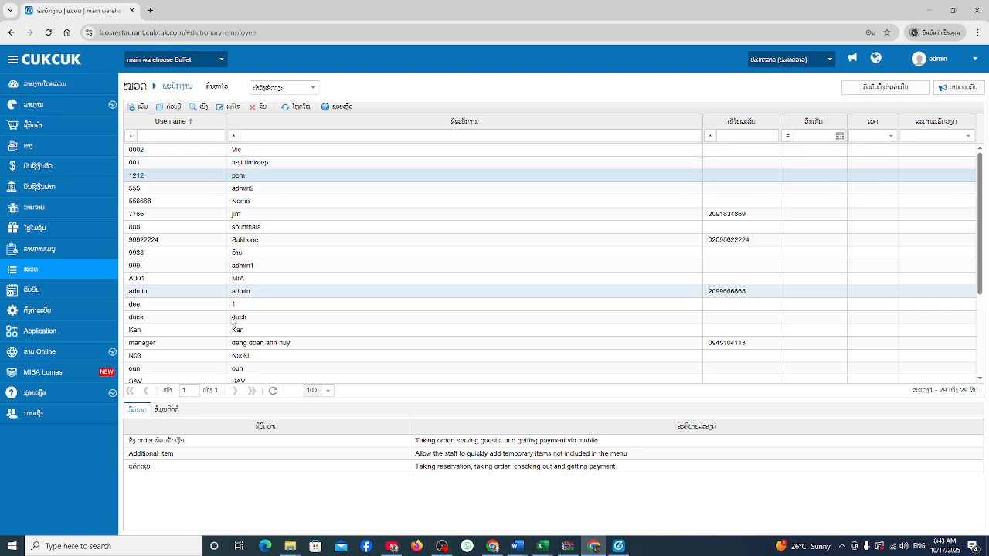
pyautogui.click(219, 61)
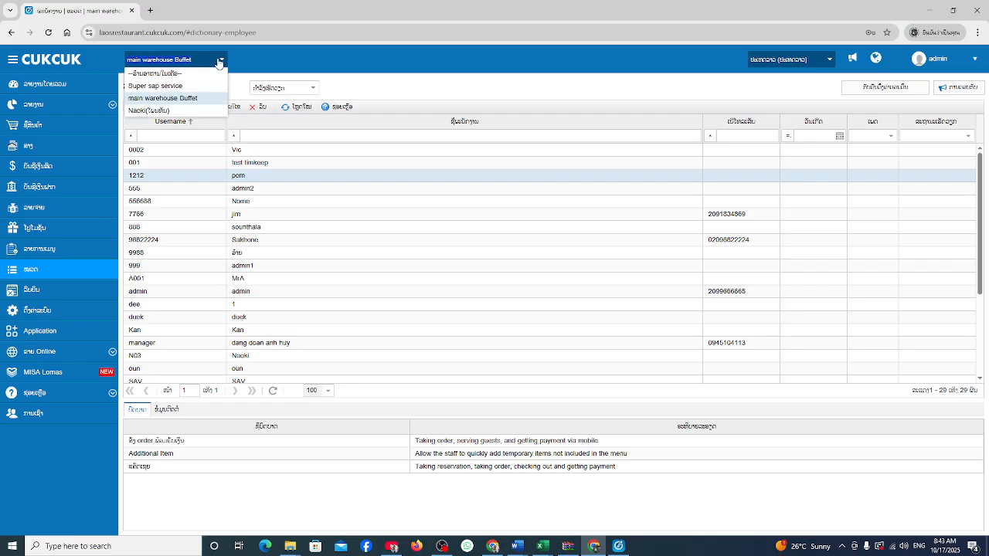
pyautogui.click(268, 56)
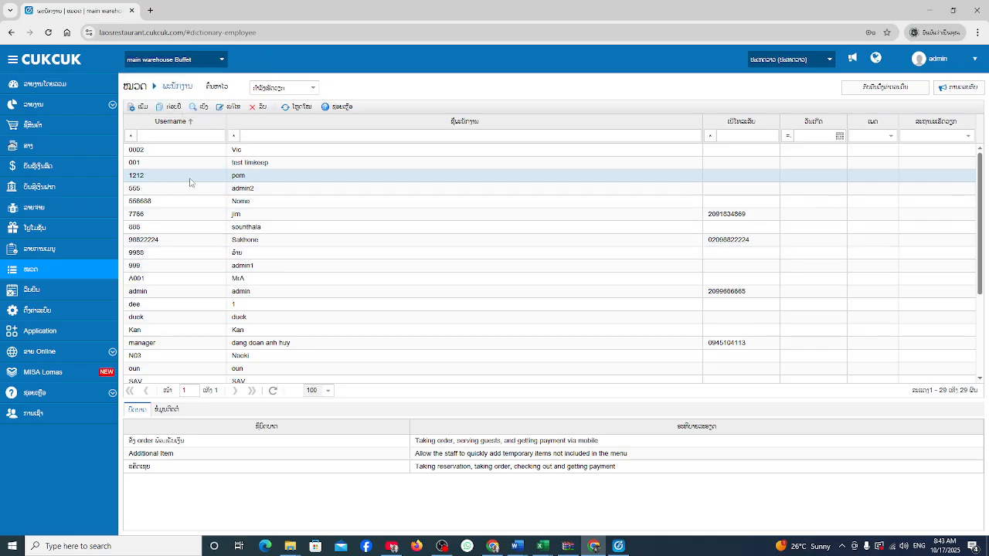
pyautogui.click(488, 549)
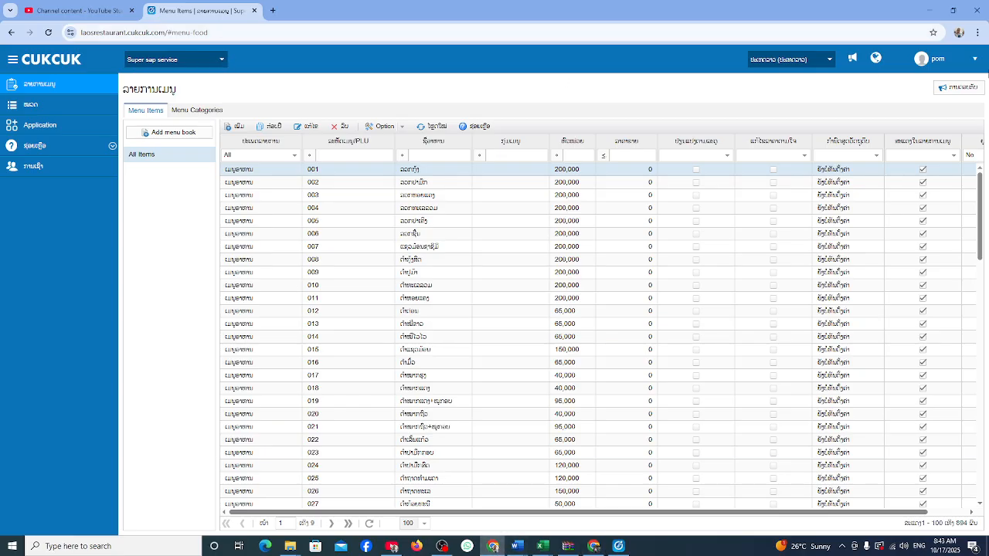
# Check which branches the employee's session can access and reload the page twice.
pyautogui.click(974, 61)
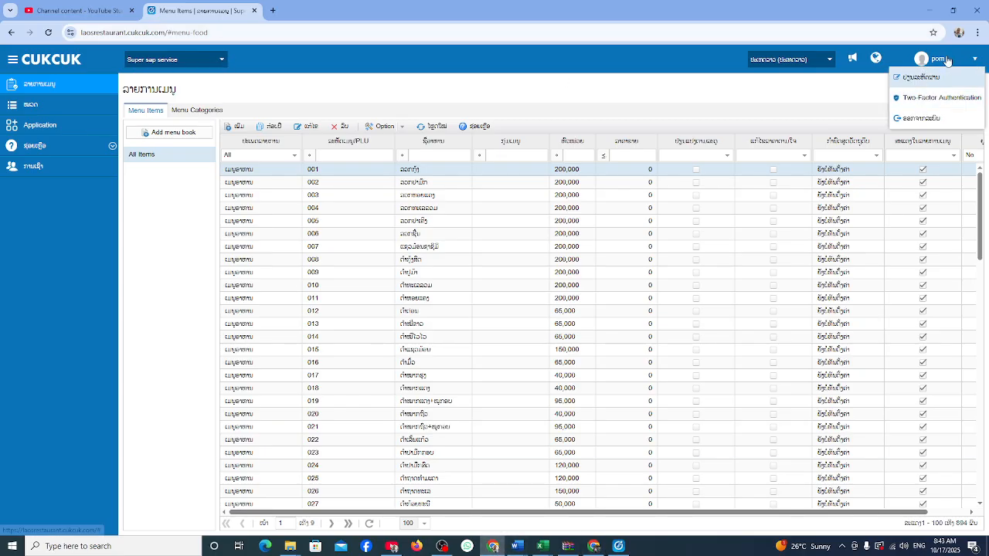
pyautogui.click(951, 60)
pyautogui.click(221, 60)
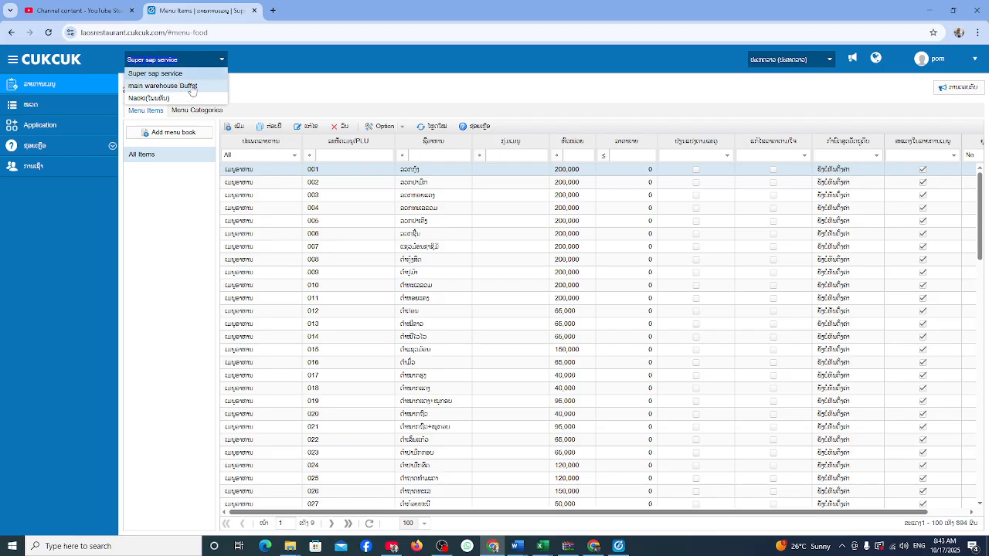
pyautogui.click(49, 33)
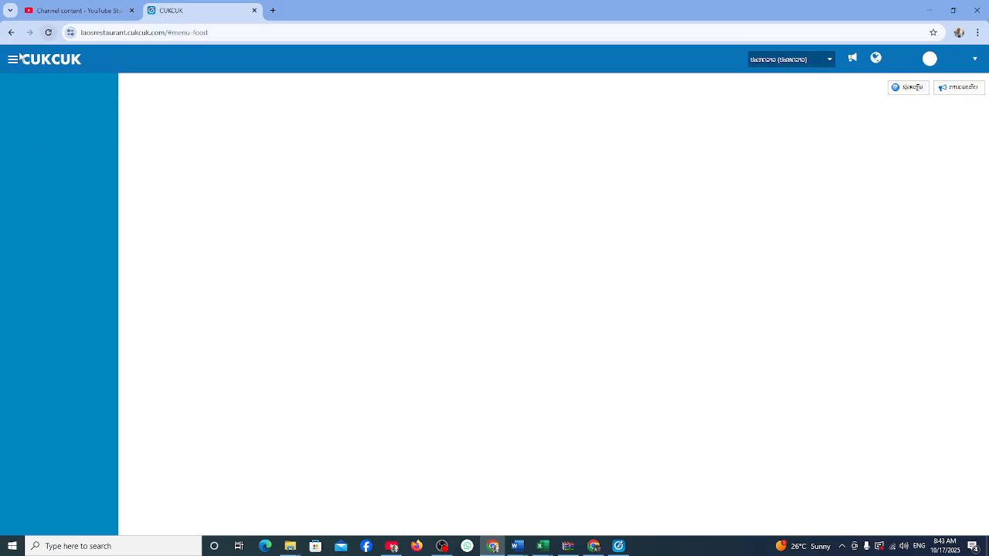
pyautogui.click(49, 32)
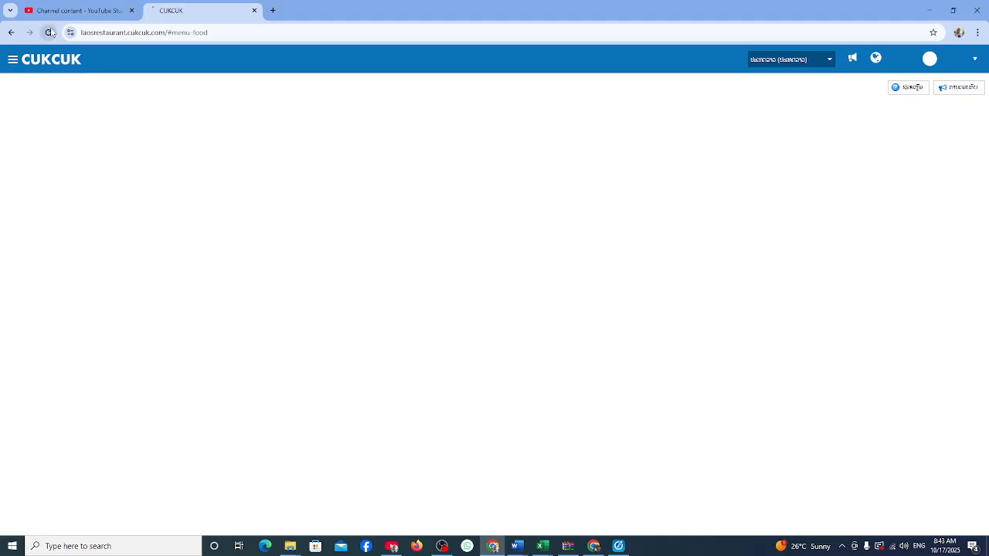
# Log out of the employee's session and return to the admin employee list.
pyautogui.click(965, 60)
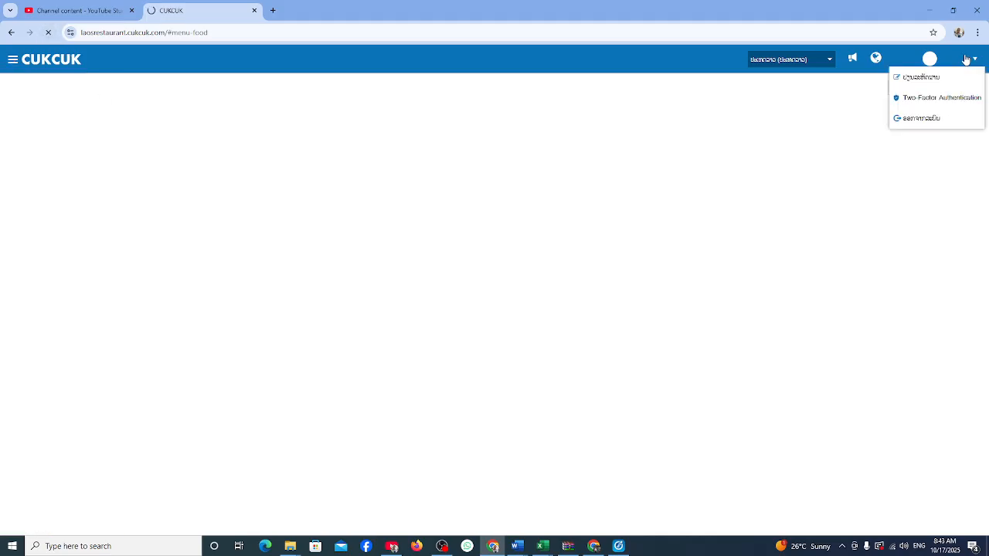
pyautogui.click(931, 118)
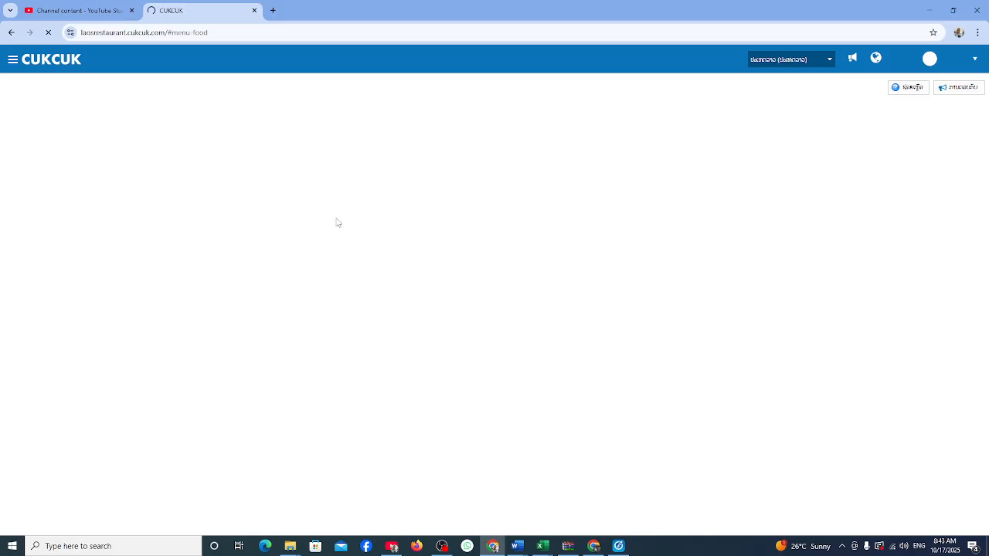
pyautogui.click(593, 545)
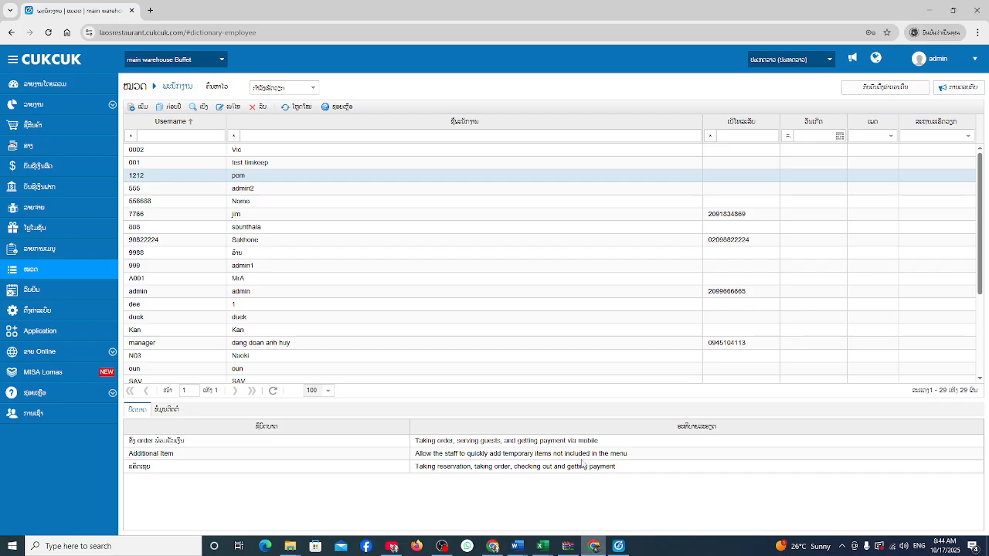
# Review the employee's saved roles, close the record, and bring up the other browser window.
pyautogui.doubleClick(247, 177)
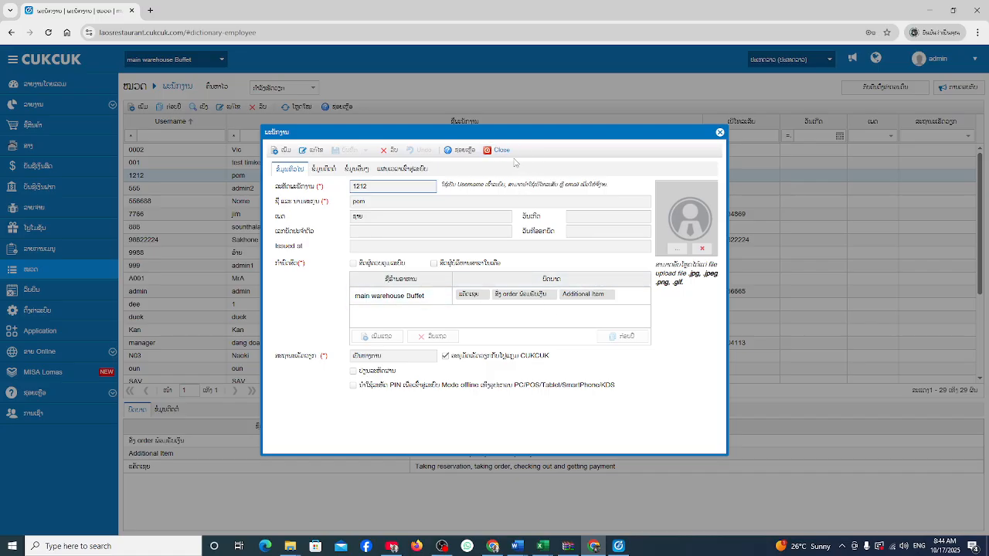
pyautogui.click(498, 150)
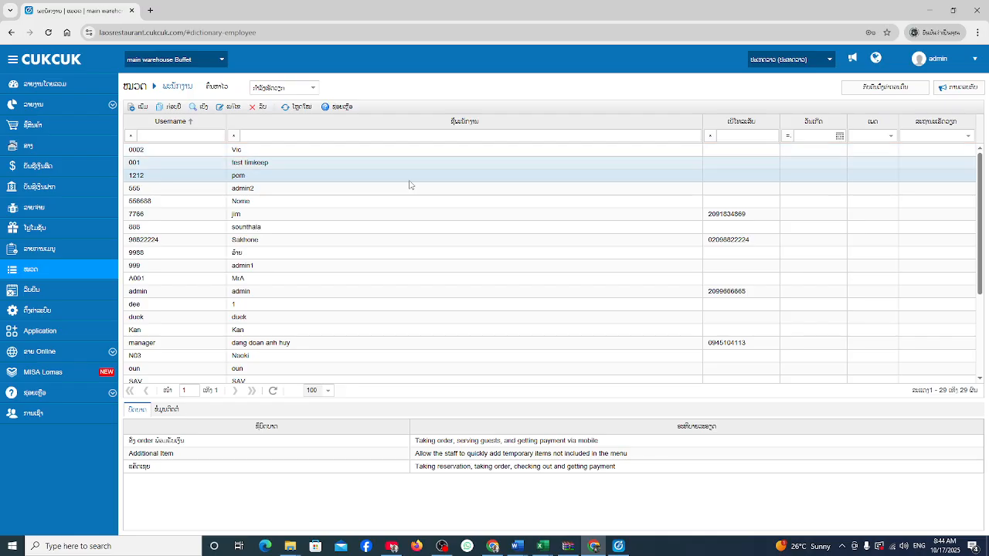
pyautogui.click(494, 548)
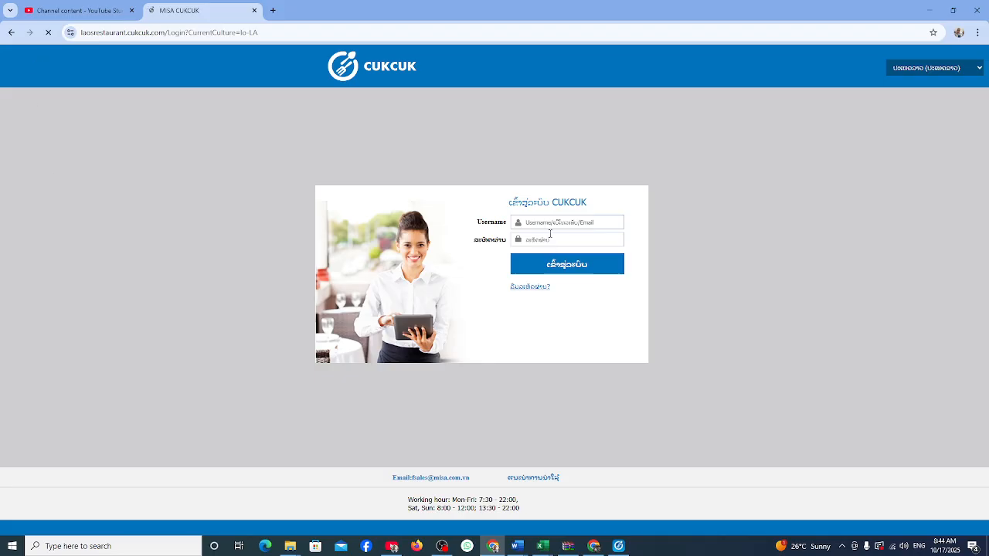
# Pick the employee's saved username, retype the password, and submit the login form.
pyautogui.click(535, 222)
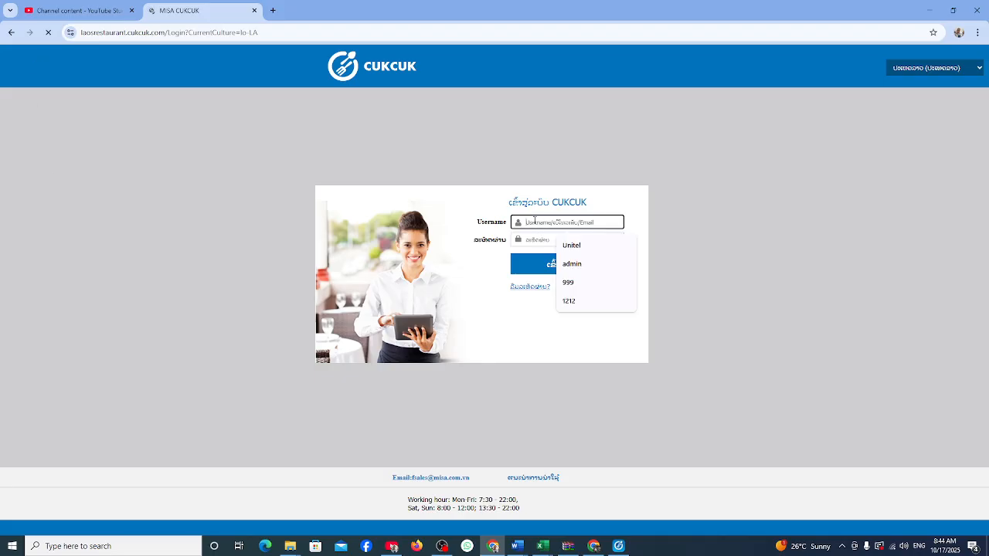
pyautogui.click(579, 303)
pyautogui.click(533, 237)
pyautogui.write('1')
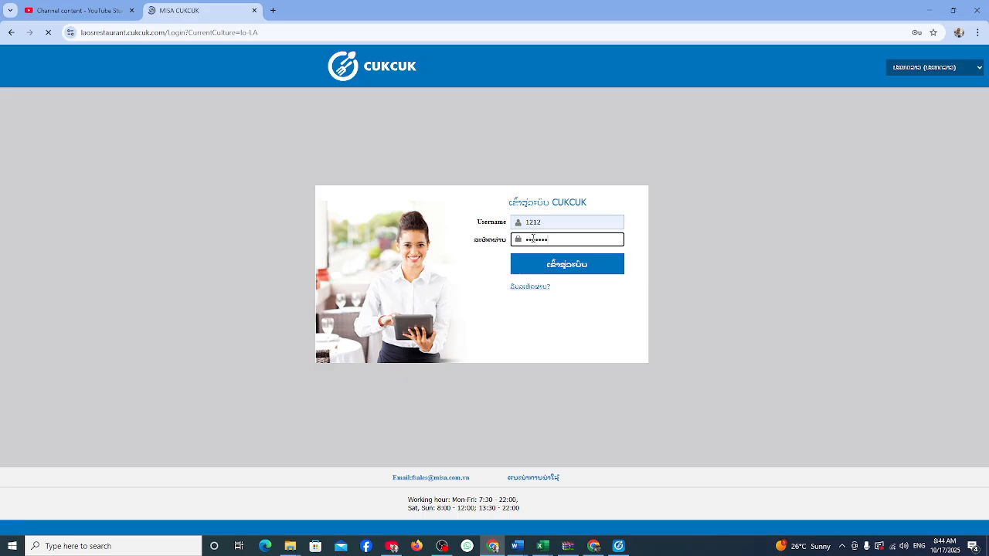
pyautogui.press('BackSpace')
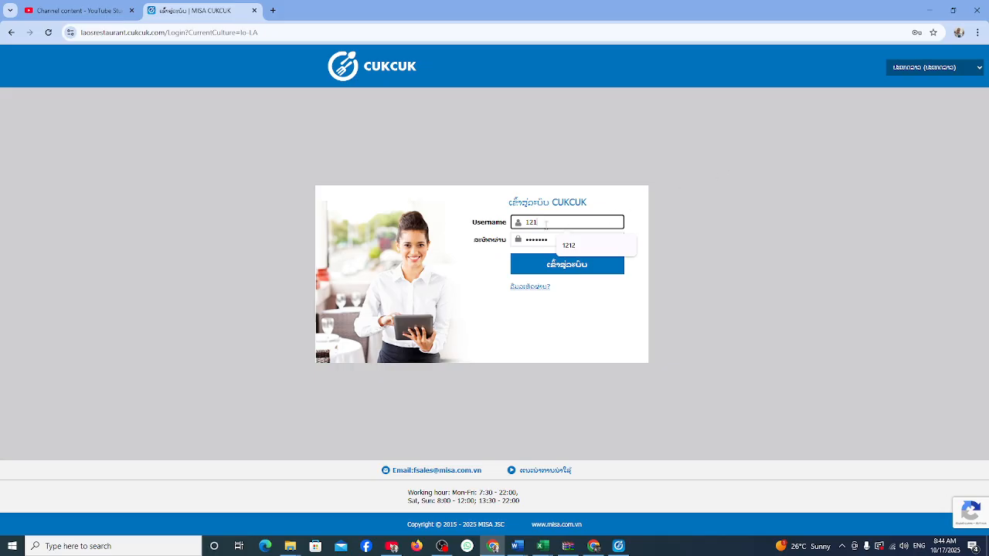
pyautogui.moveTo(551, 240); pyautogui.dragTo(508, 244)
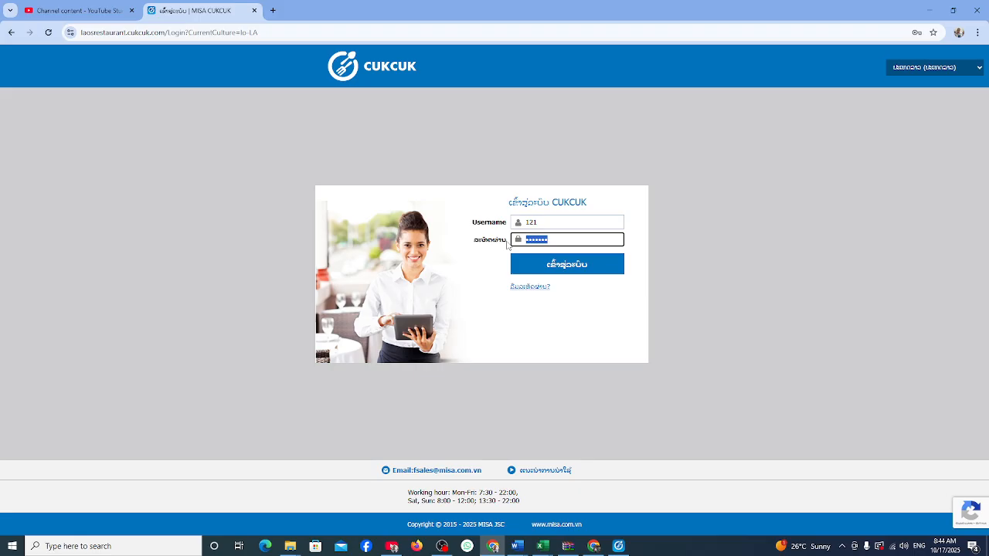
pyautogui.write('1')
pyautogui.click(575, 266)
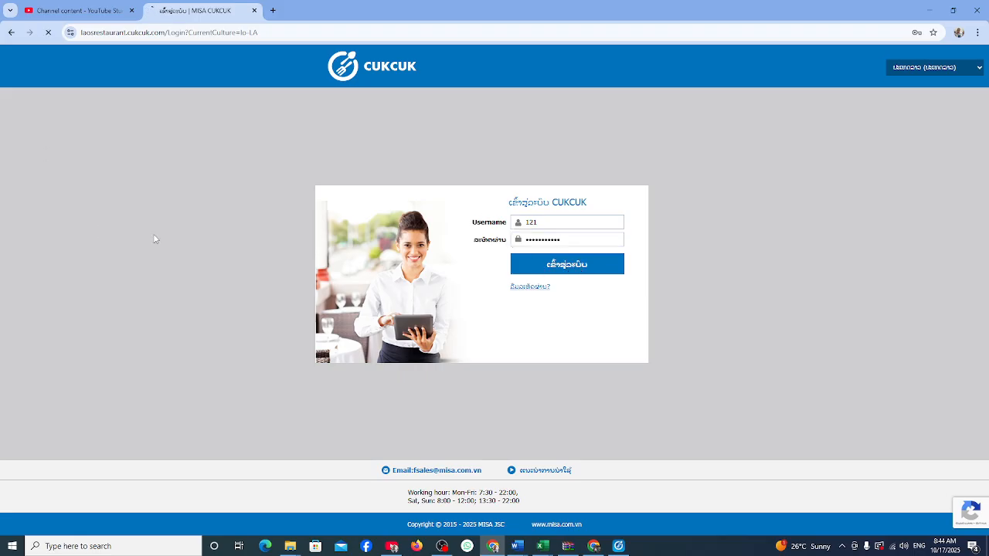
# Correct the username and password and submit the sign-in again, which is refused.
pyautogui.click(548, 248)
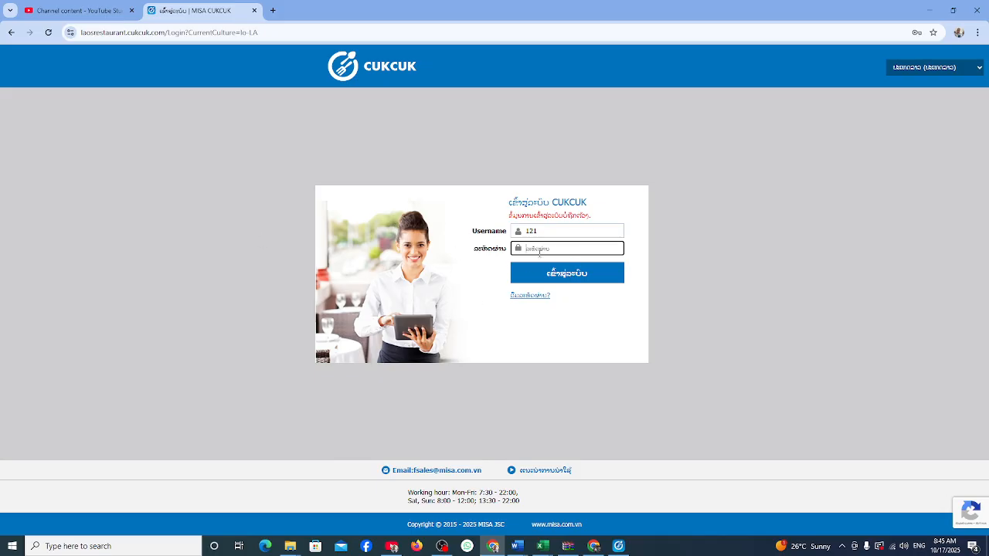
pyautogui.click(542, 232)
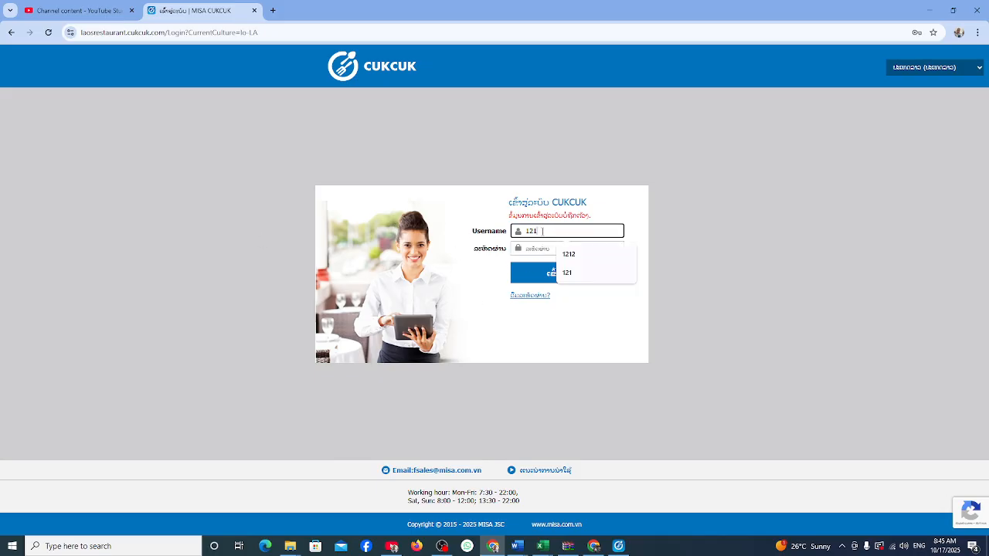
pyautogui.write('2')
pyautogui.click(539, 247)
pyautogui.write('1')
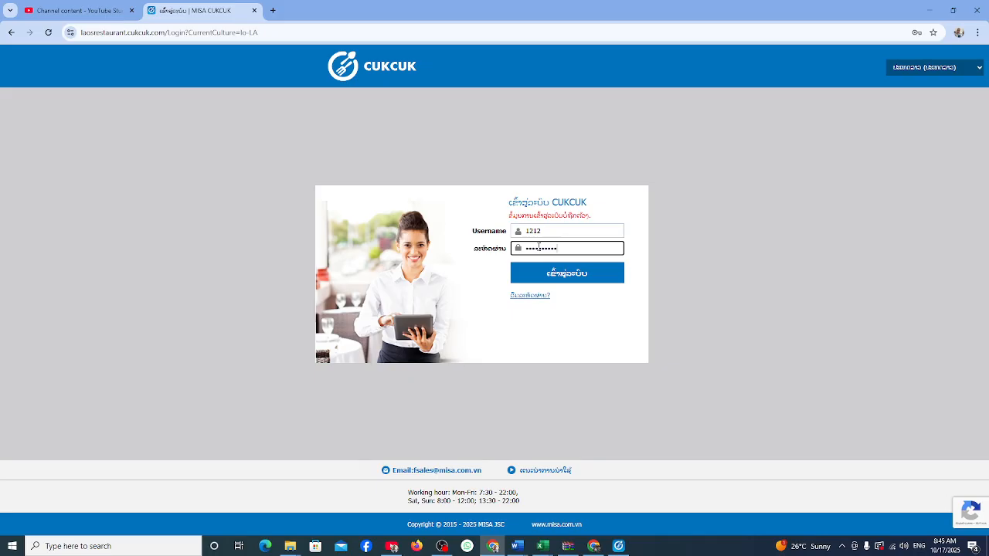
pyautogui.press('Return')
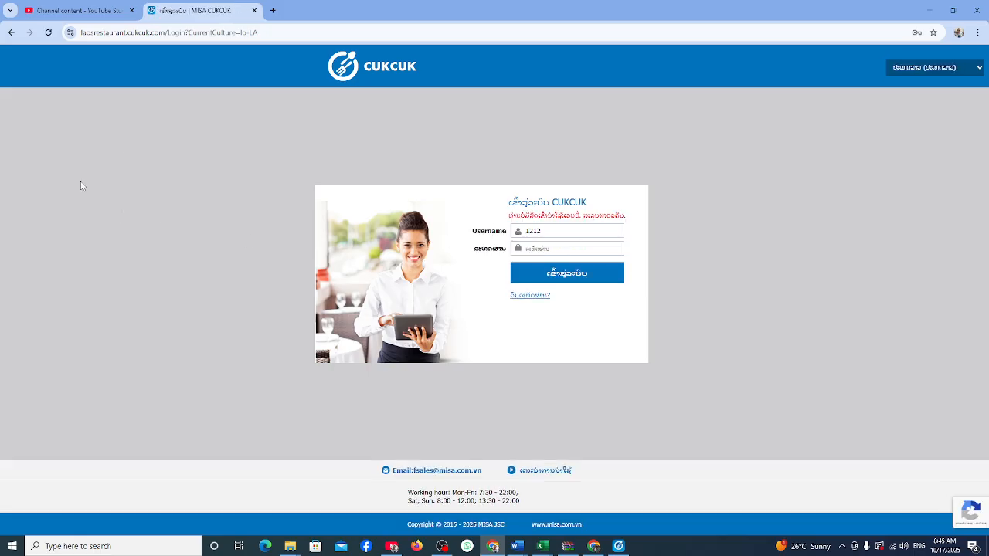
# Add menu editing and order deletion roles on main warehouse Buffet to the employee and save.
pyautogui.click(593, 546)
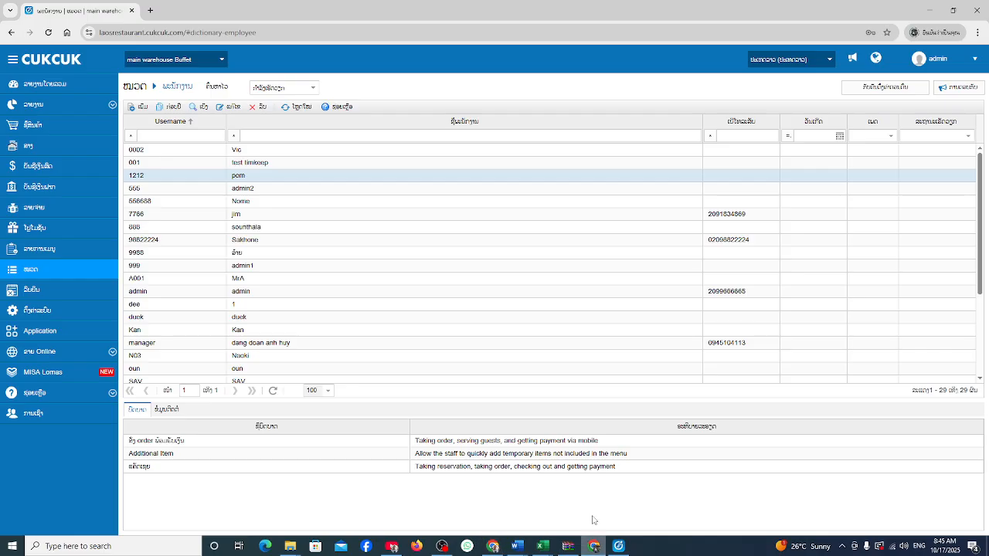
pyautogui.doubleClick(251, 179)
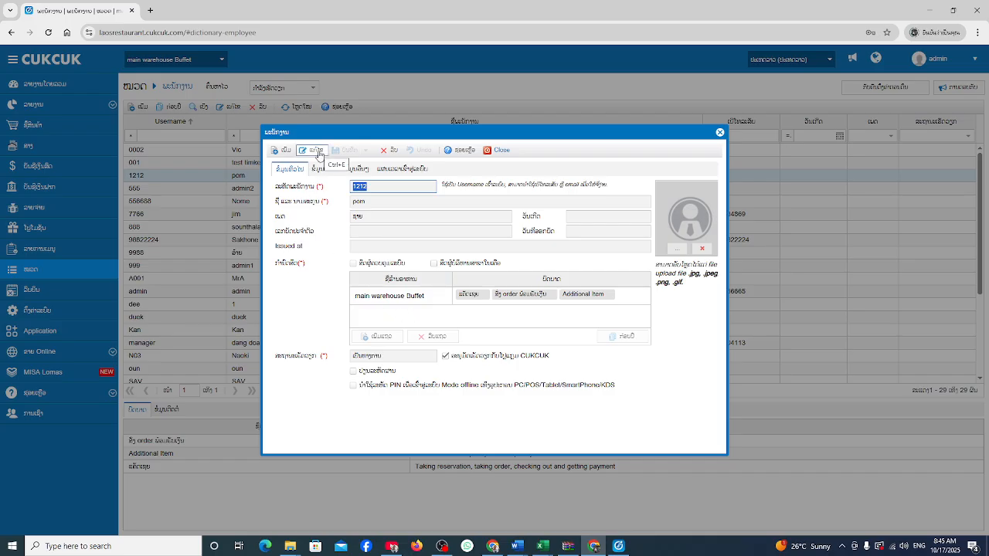
pyautogui.click(317, 152)
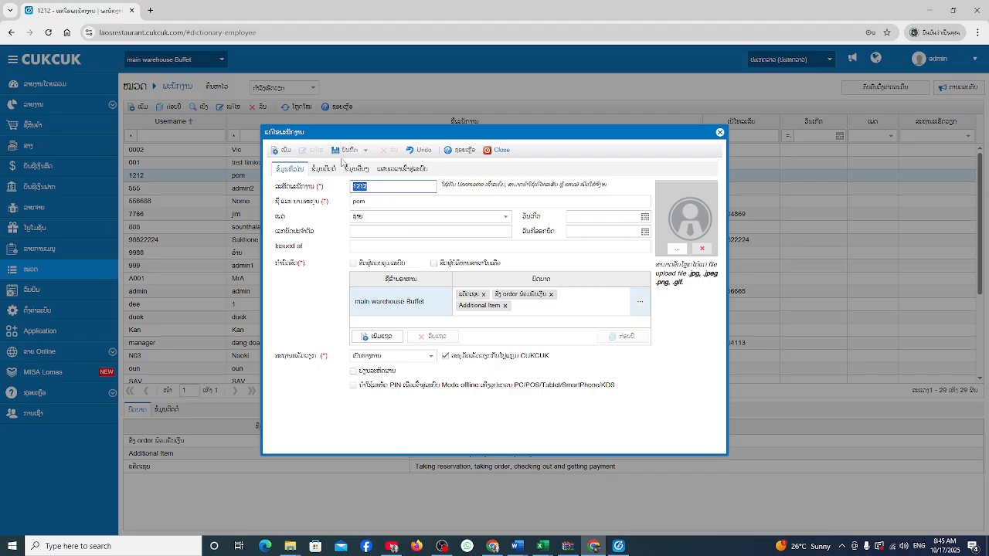
pyautogui.click(638, 302)
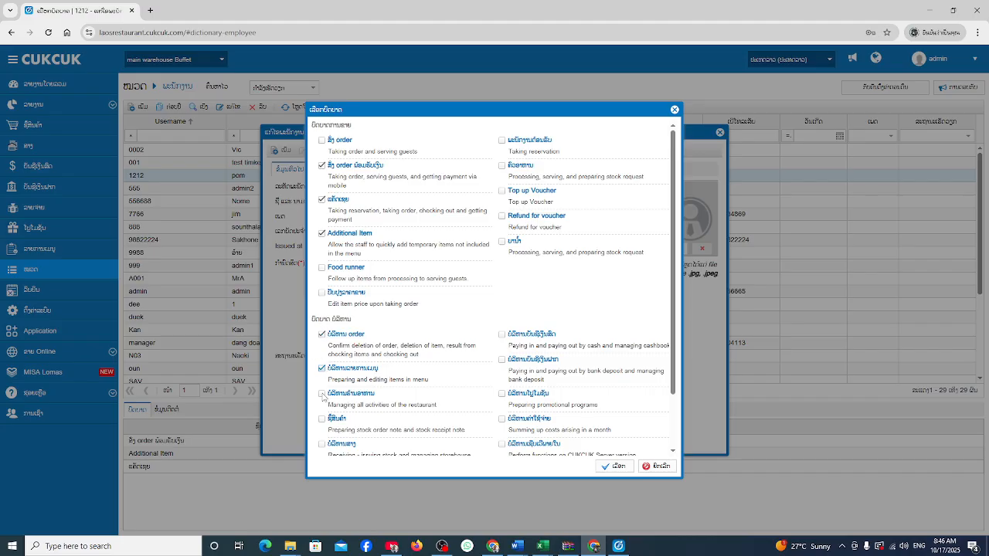
pyautogui.click(611, 466)
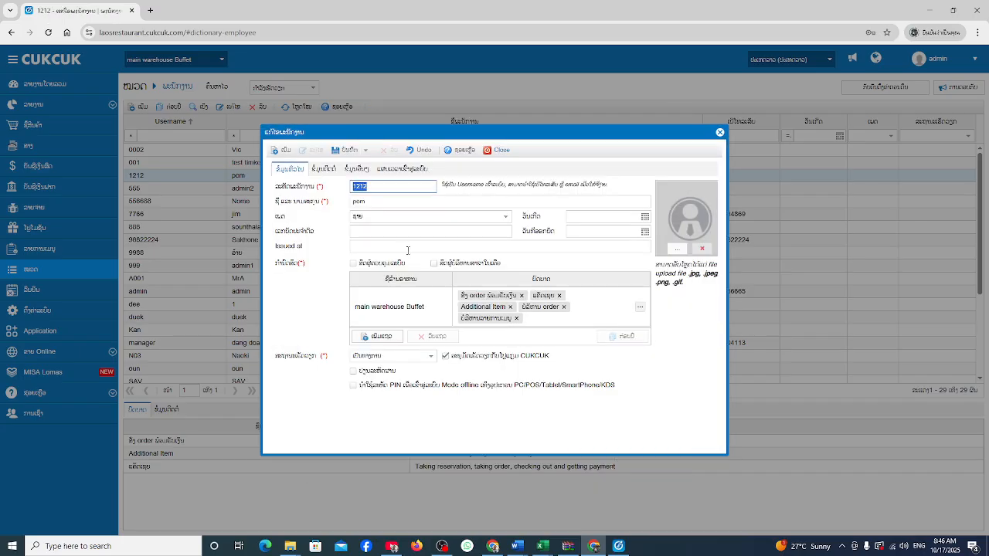
pyautogui.click(348, 151)
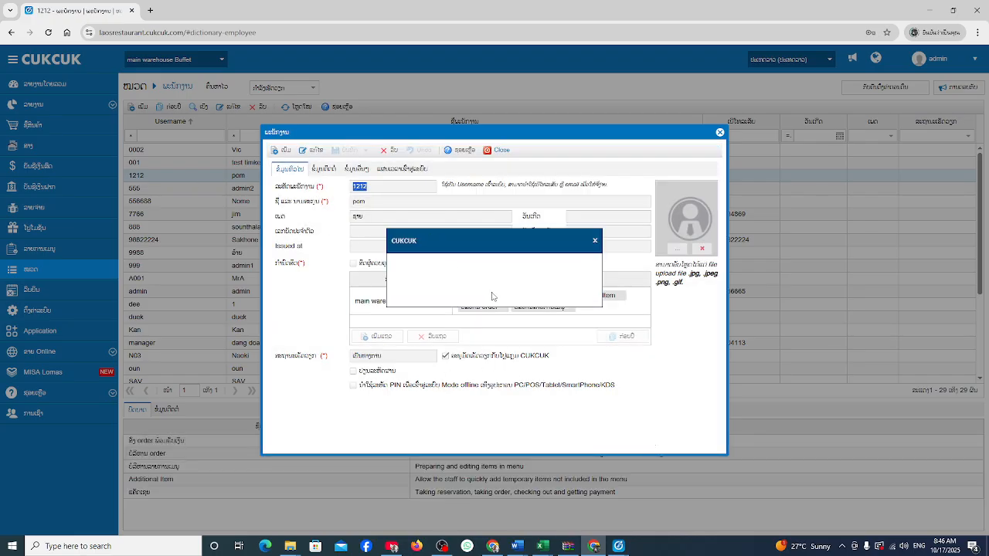
# Acknowledge the save message and sign in to CUKCUK POS with the employee's password.
pyautogui.click(498, 292)
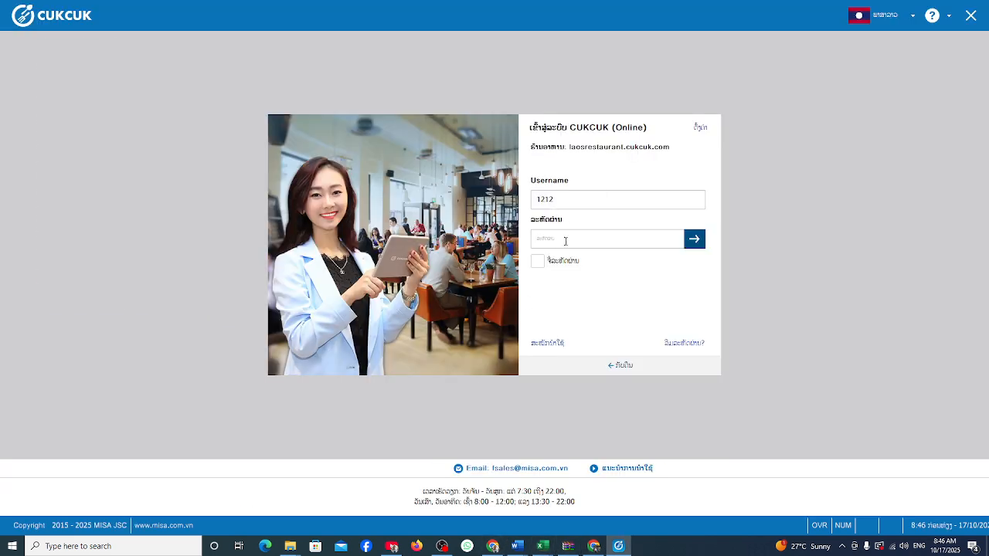
pyautogui.click(550, 240)
pyautogui.press('Return')
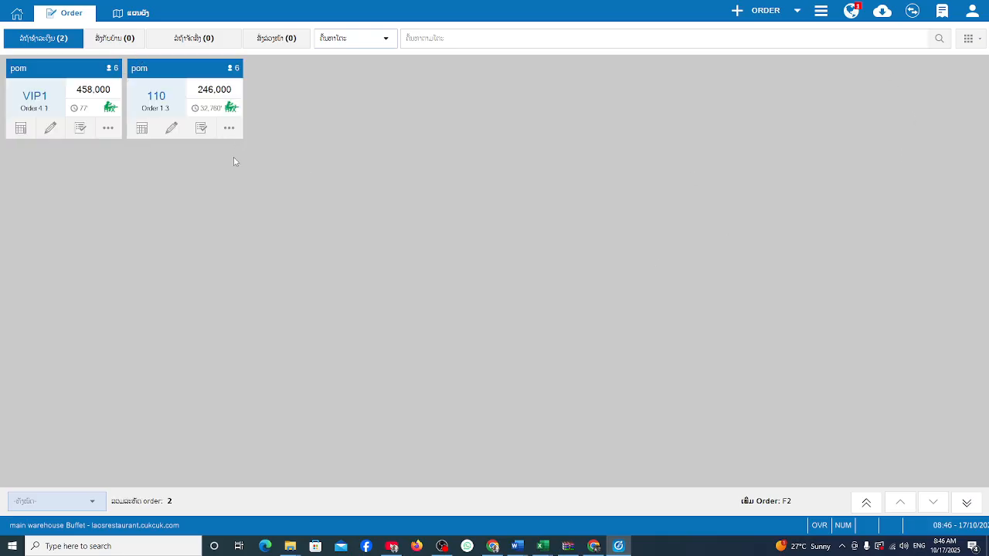
# Open the table 110 order and delete the Italian Soda, Coconut Juice and Beef Fried Rice lines.
pyautogui.click(167, 69)
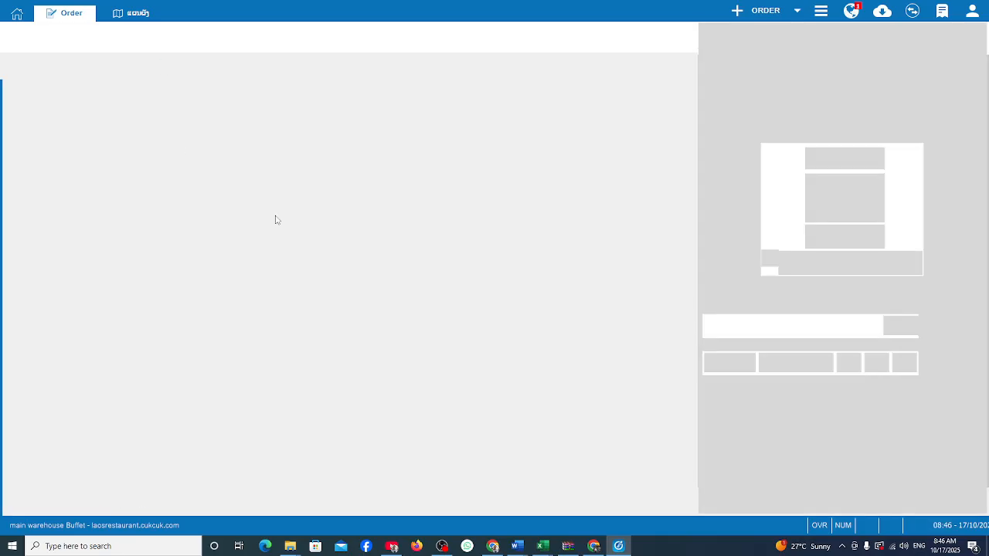
pyautogui.click(971, 139)
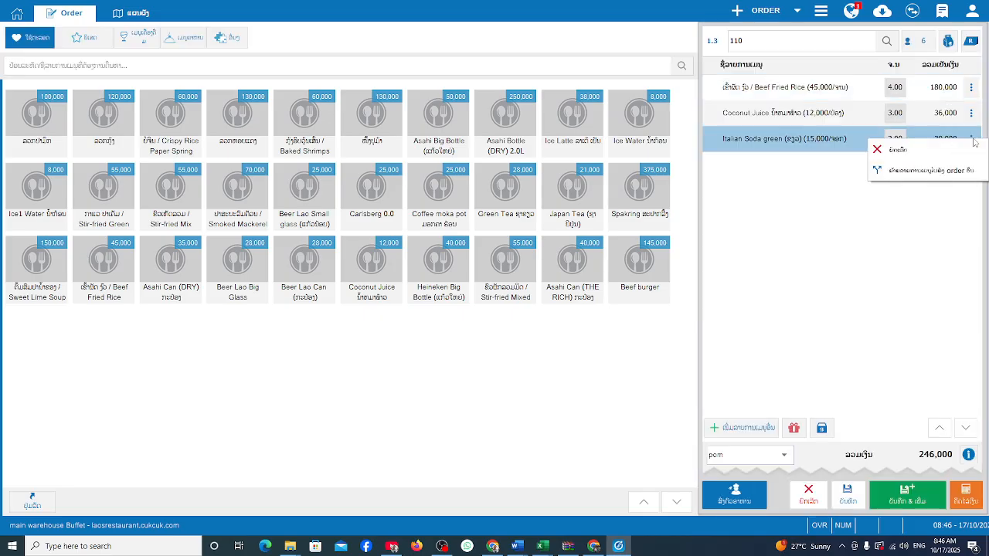
pyautogui.click(880, 148)
pyautogui.click(972, 113)
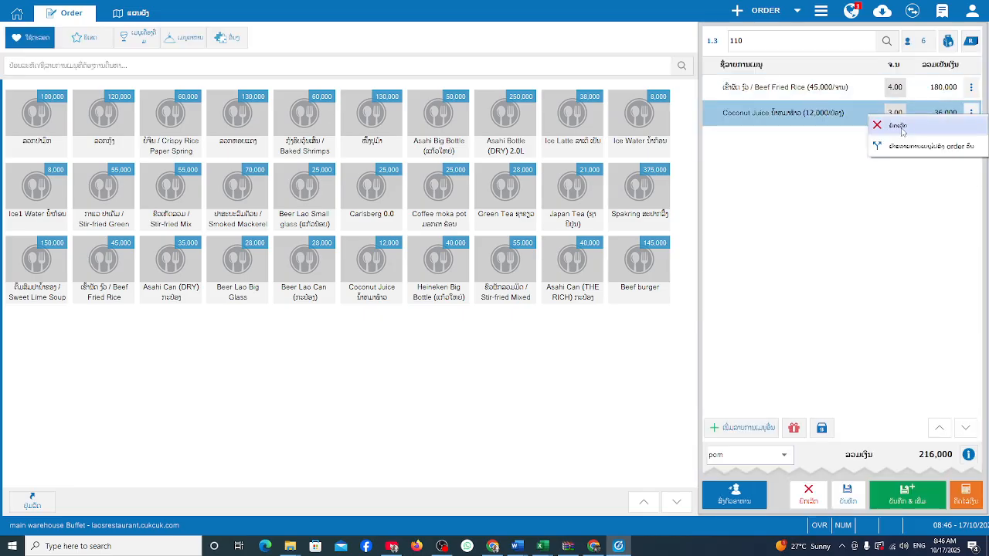
pyautogui.click(902, 128)
pyautogui.click(971, 88)
pyautogui.click(897, 101)
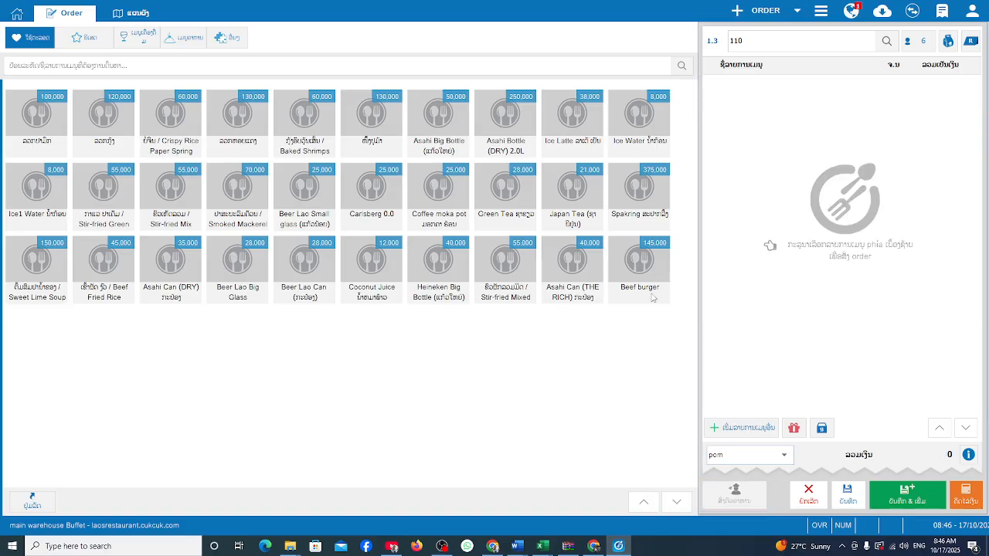
# Try saving the emptied order, then go to the table map and leave without saving.
pyautogui.click(847, 494)
pyautogui.click(495, 291)
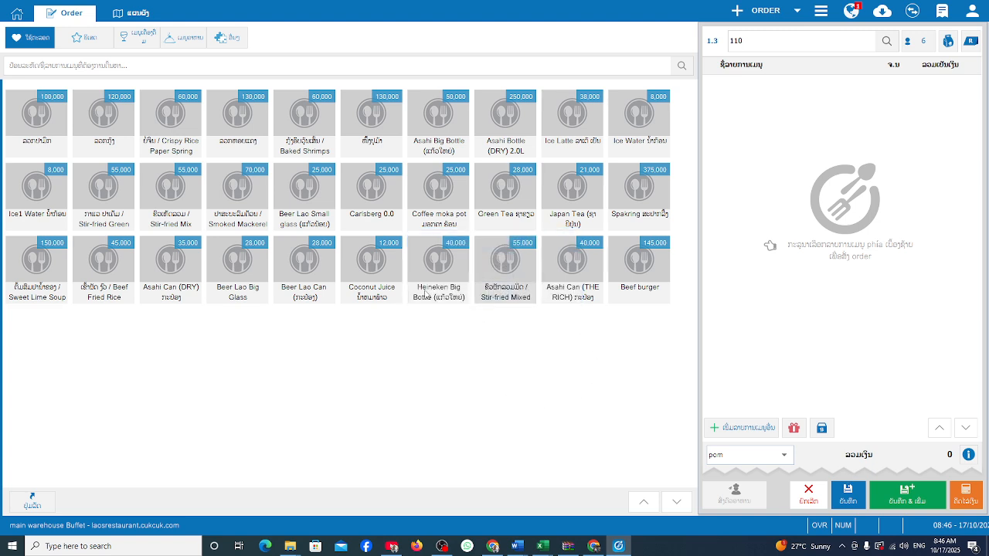
pyautogui.click(140, 14)
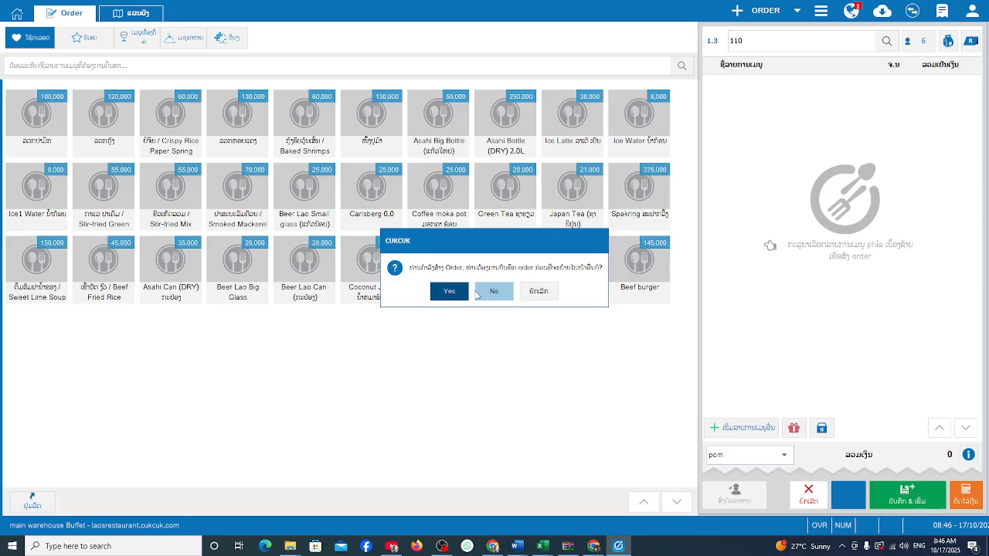
pyautogui.click(448, 292)
pyautogui.click(502, 298)
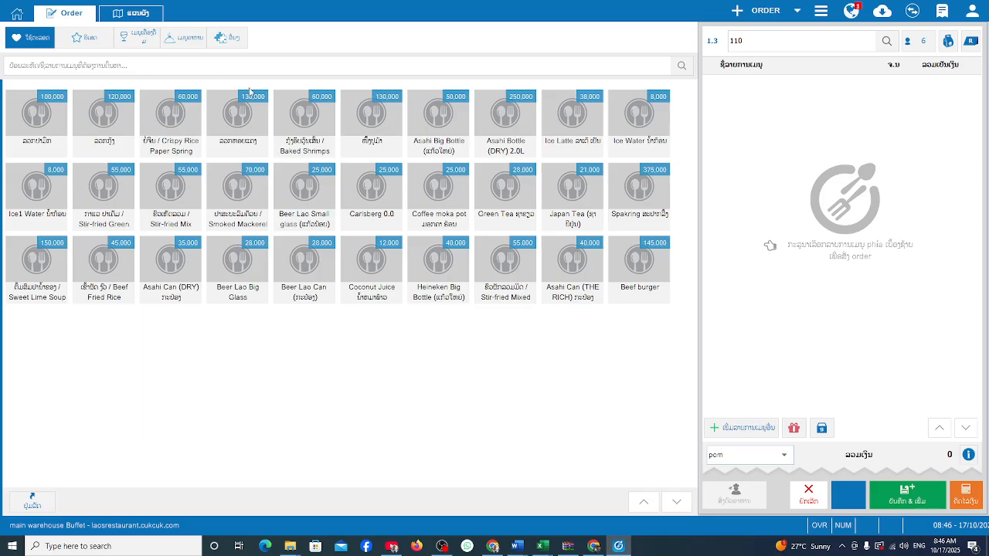
pyautogui.click(141, 15)
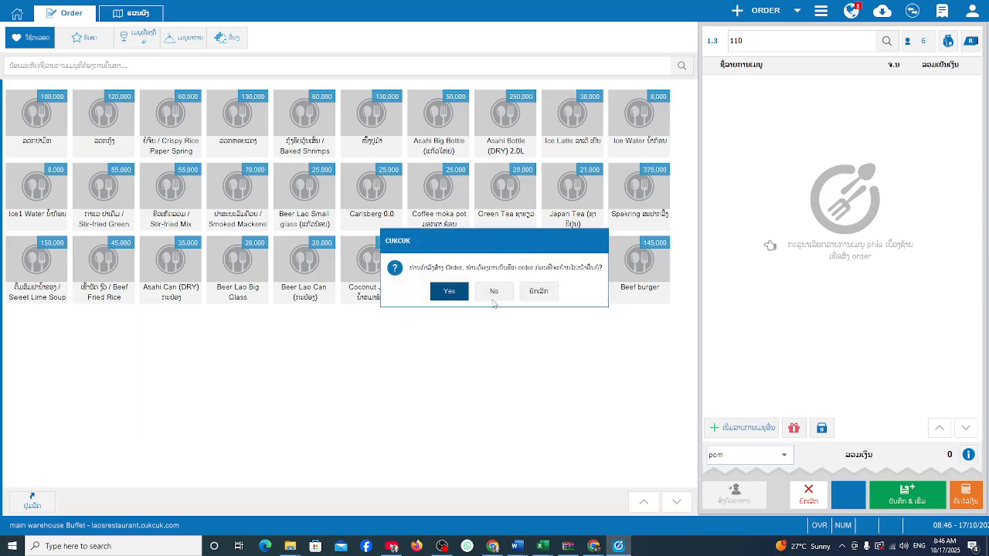
pyautogui.click(492, 299)
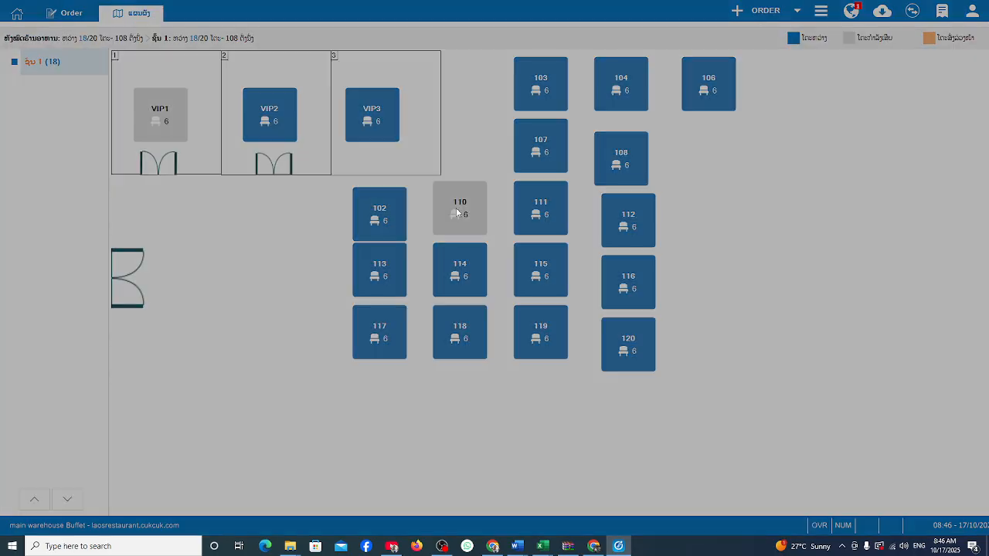
# Reopen order 1.3 at table 110, open and close the custom item form, then return to the browser.
pyautogui.click(456, 208)
pyautogui.click(503, 201)
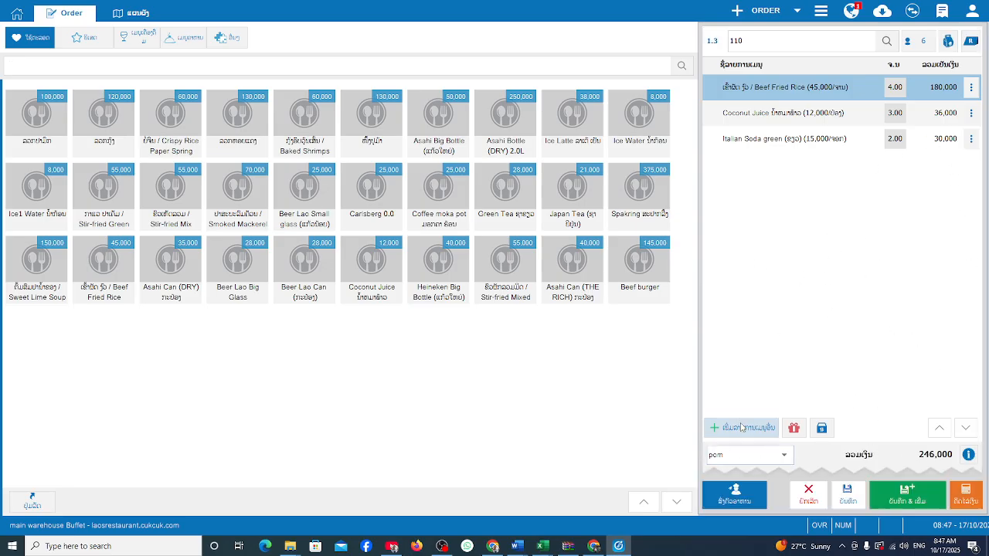
pyautogui.click(741, 427)
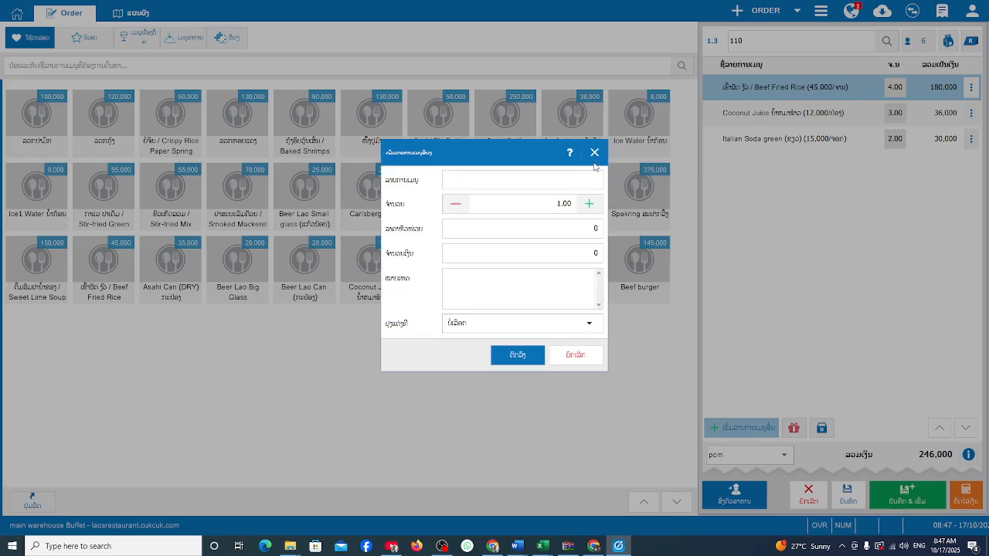
pyautogui.click(594, 151)
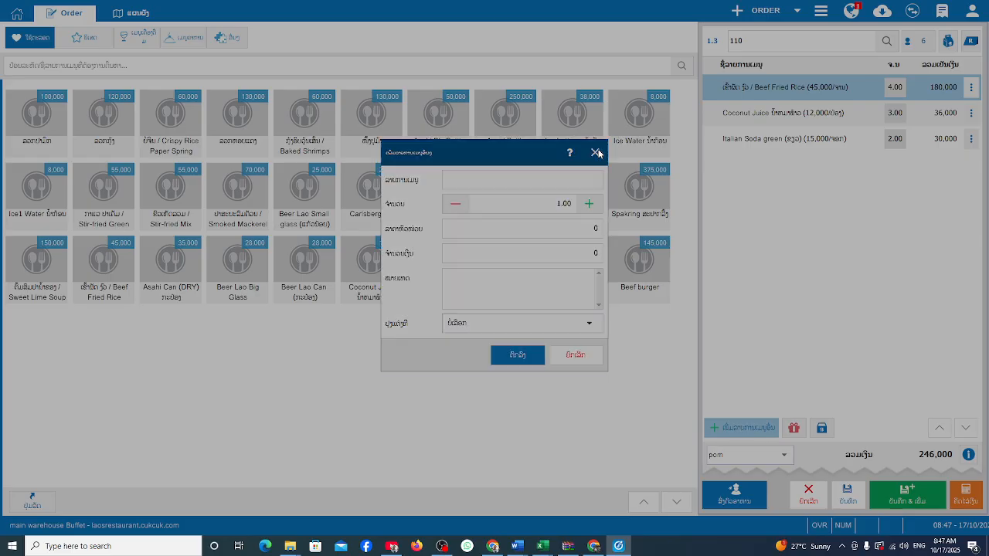
pyautogui.moveTo(593, 546)
pyautogui.click(587, 502)
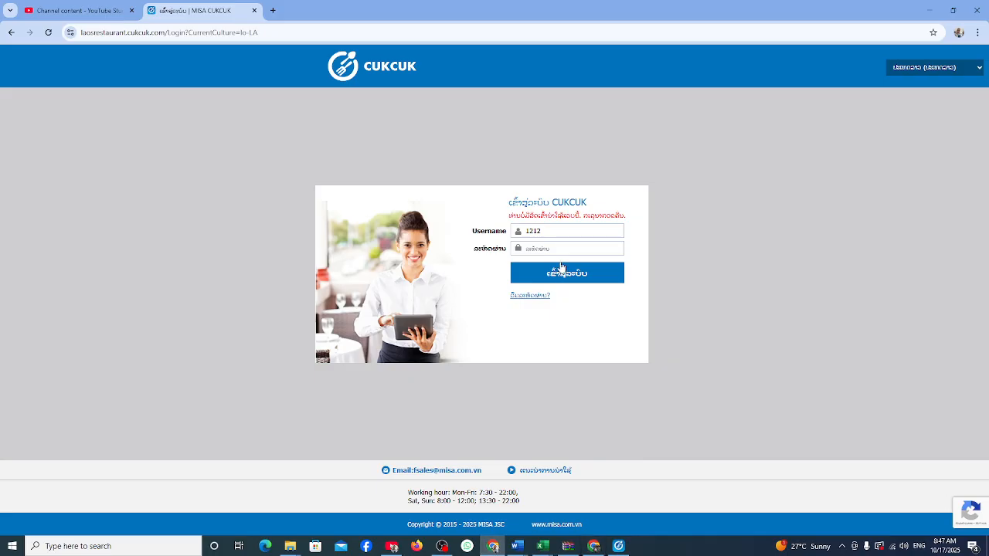
# Sign in to the CUKCUK web app with the employee's password, dismiss the save-password offer, and open navigation.
pyautogui.click(551, 249)
pyautogui.write('12')
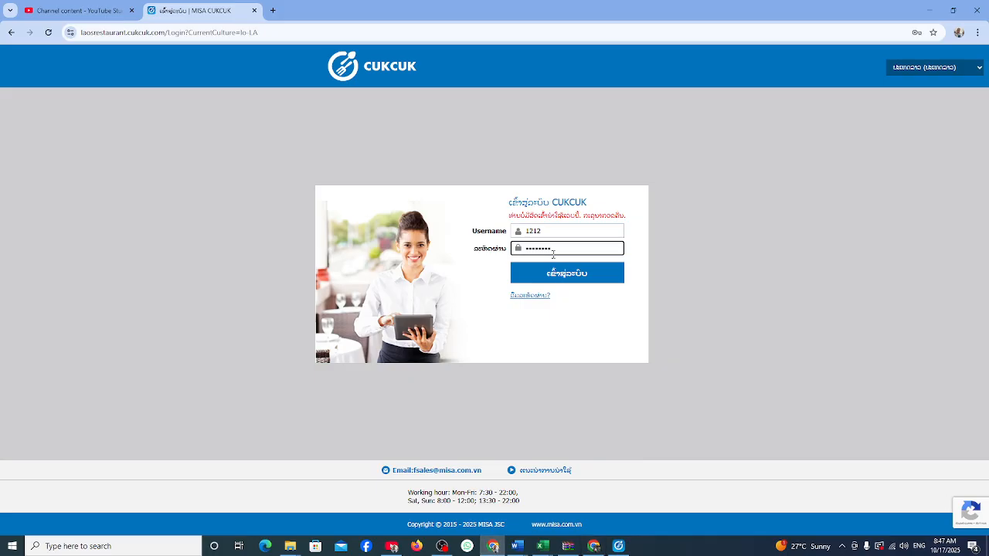
pyautogui.write('1')
pyautogui.press('Return')
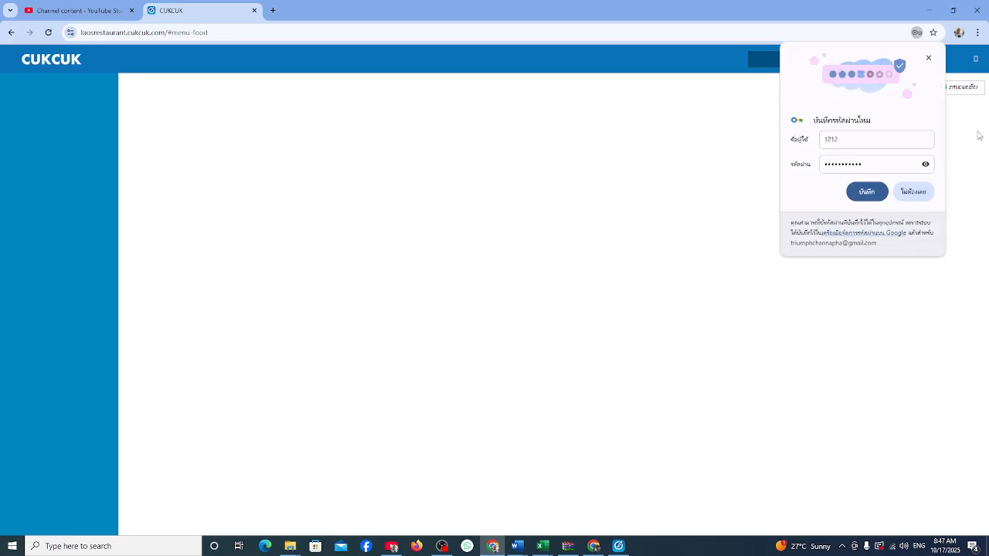
pyautogui.click(929, 58)
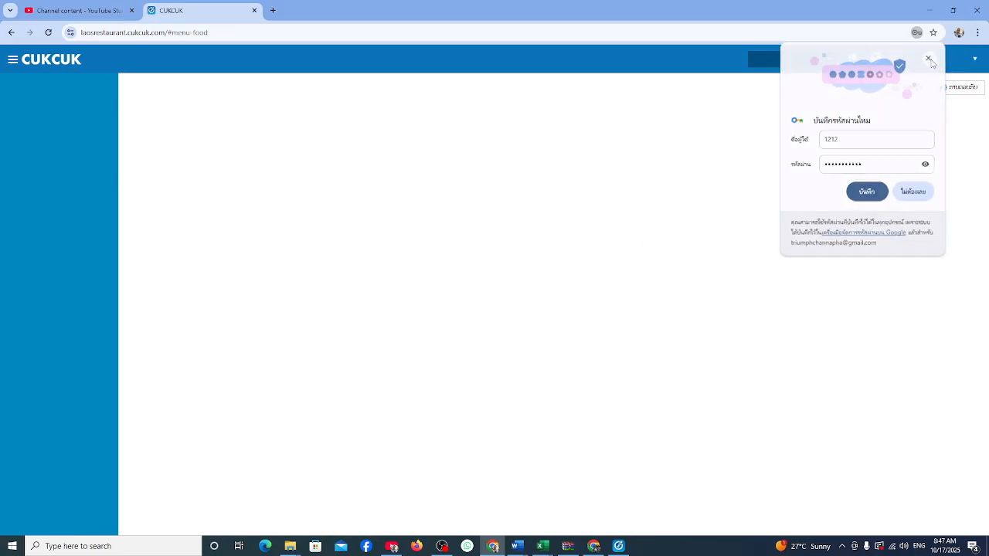
pyautogui.click(12, 61)
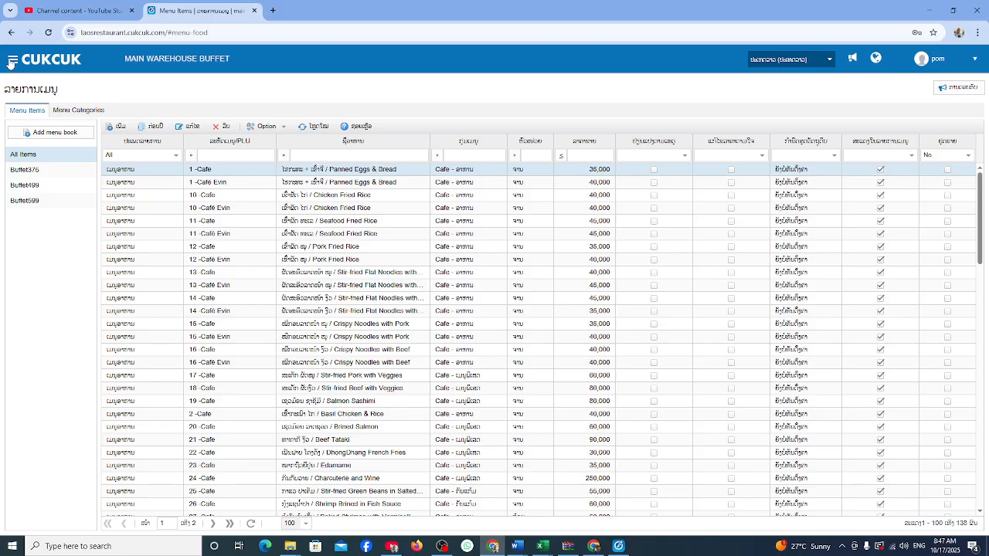
# Browse pom's menu and sales, license information and Menu Items pages, then switch to the admin window.
pyautogui.click(13, 59)
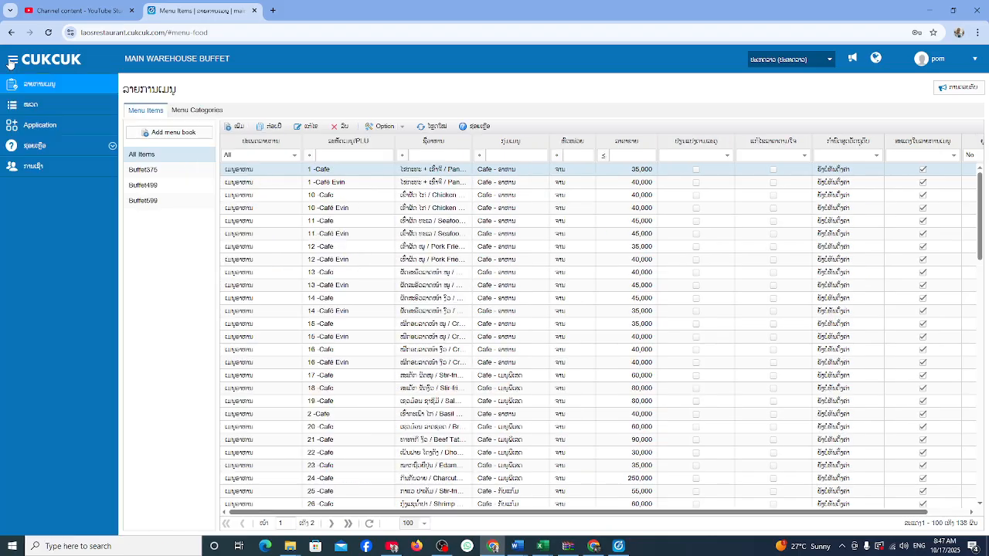
pyautogui.click(41, 108)
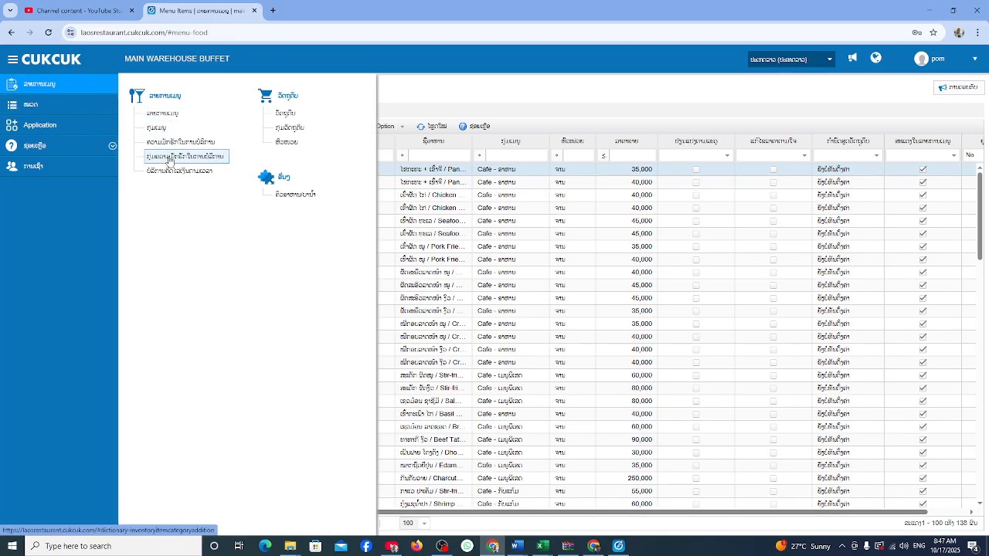
pyautogui.click(36, 174)
pyautogui.click(39, 86)
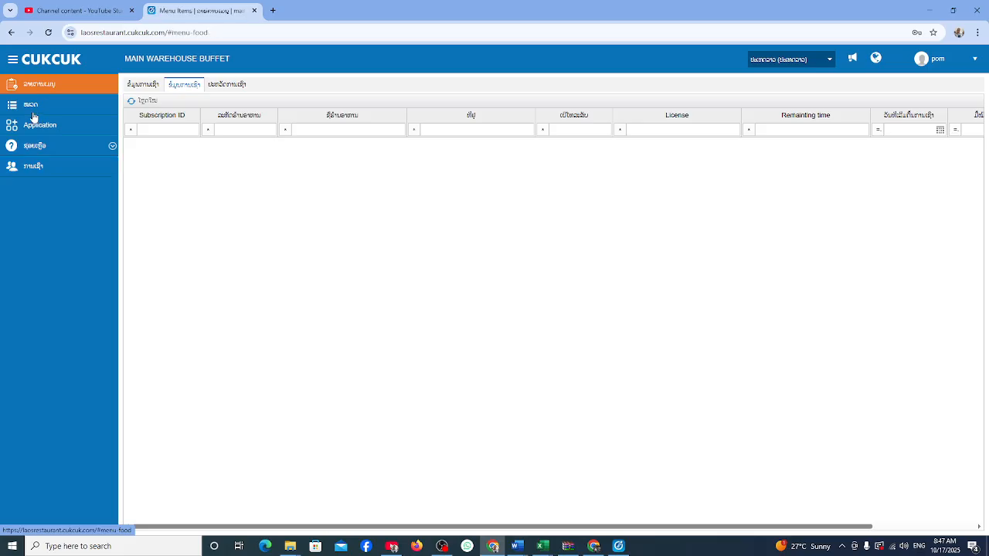
pyautogui.click(36, 109)
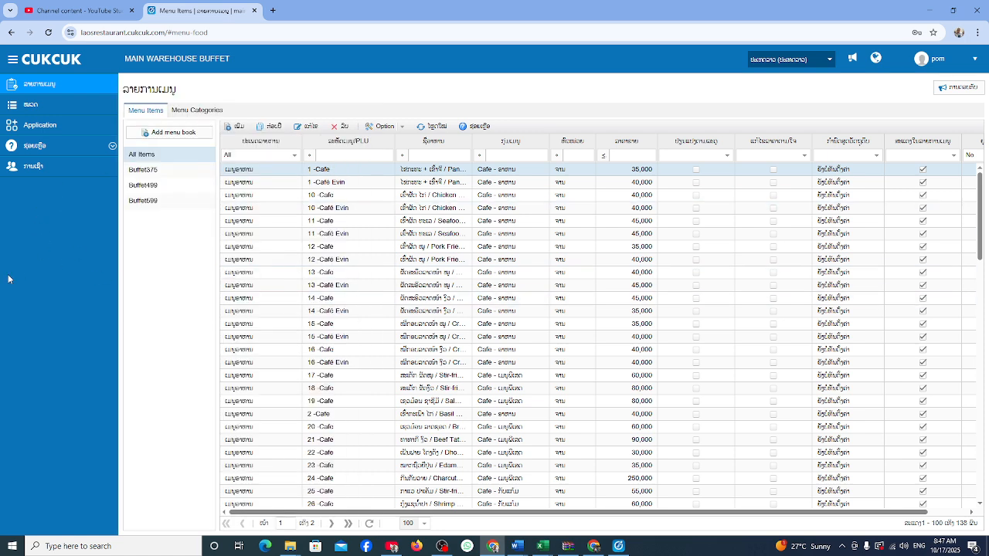
pyautogui.click(593, 546)
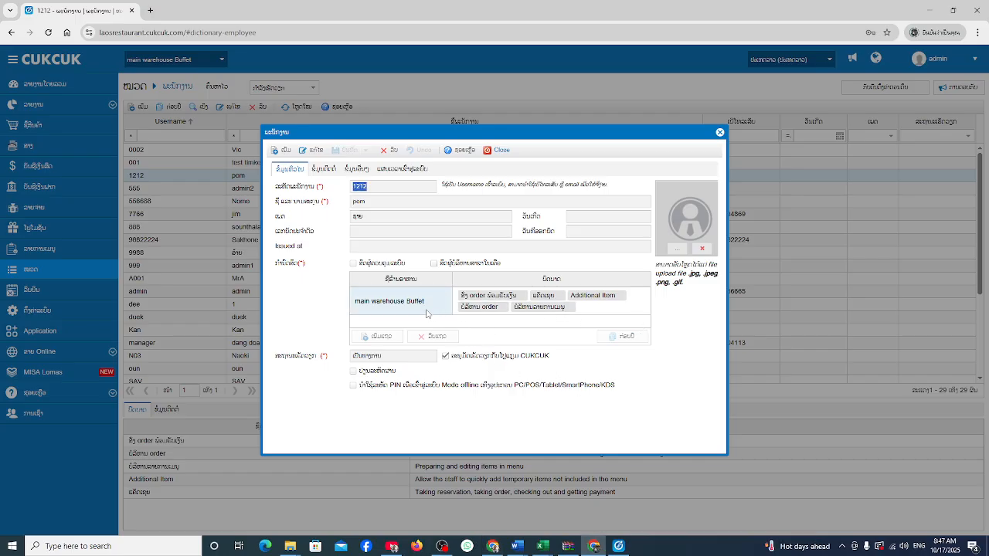
# Close employee 1212's details, glance at the branch list and pom's window, then return to the employee list.
pyautogui.click(498, 150)
pyautogui.click(221, 62)
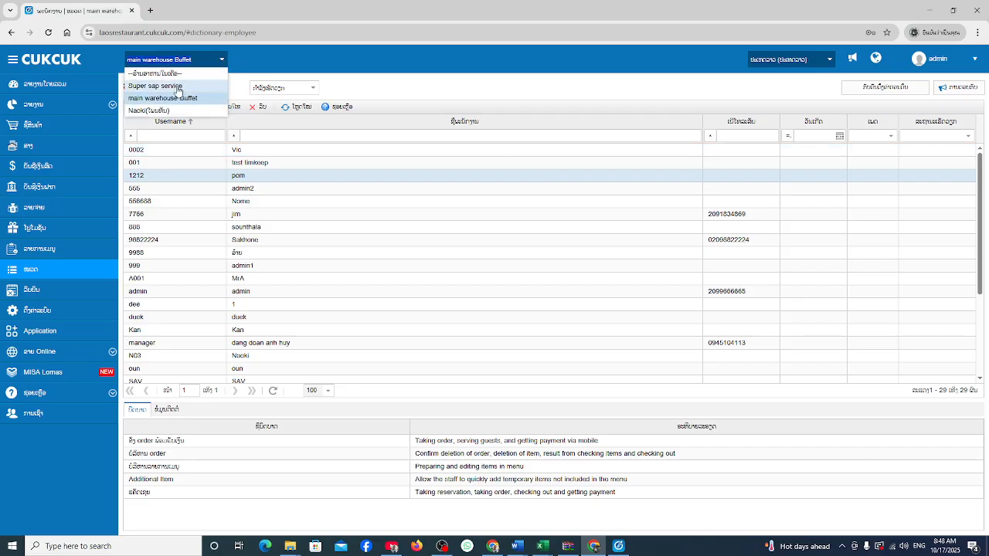
pyautogui.click(492, 546)
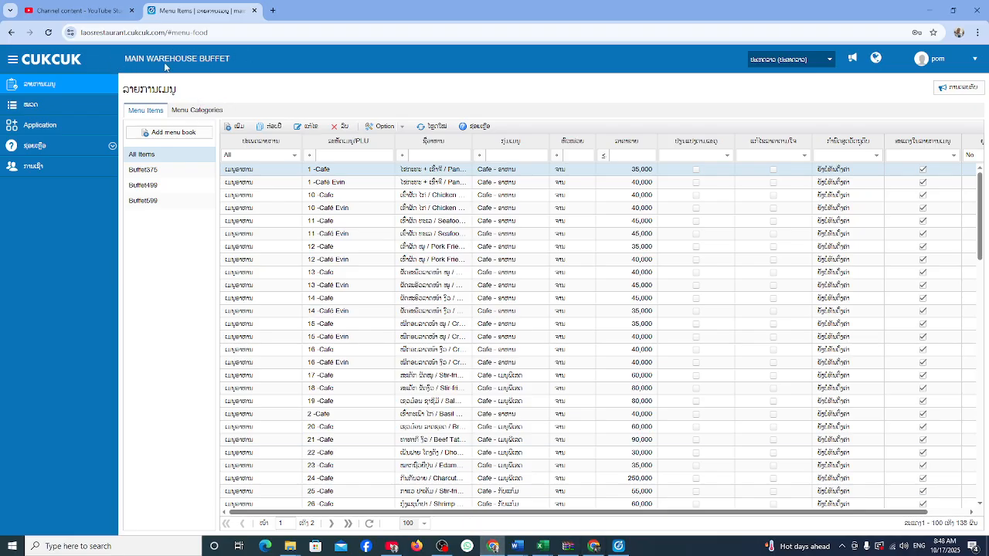
pyautogui.click(594, 548)
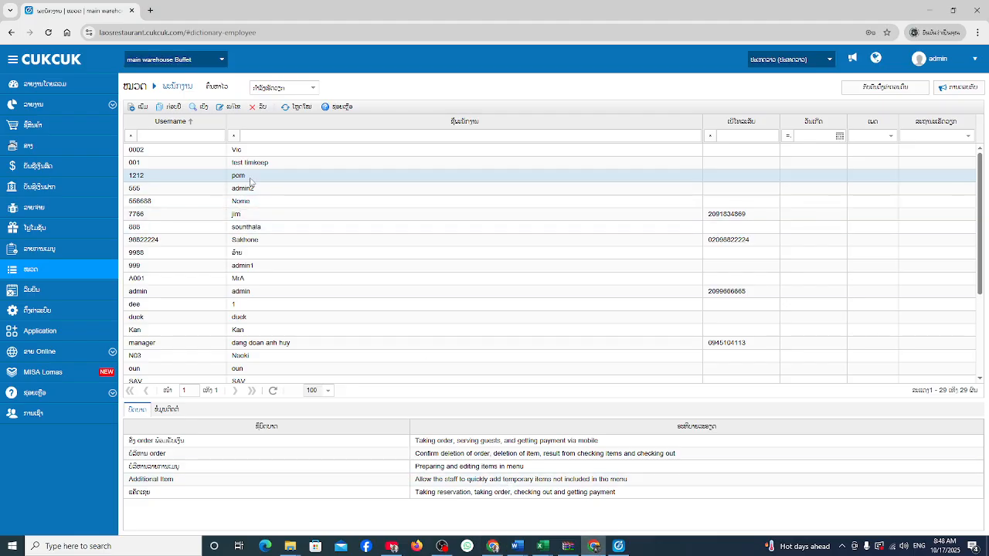
pyautogui.click(232, 107)
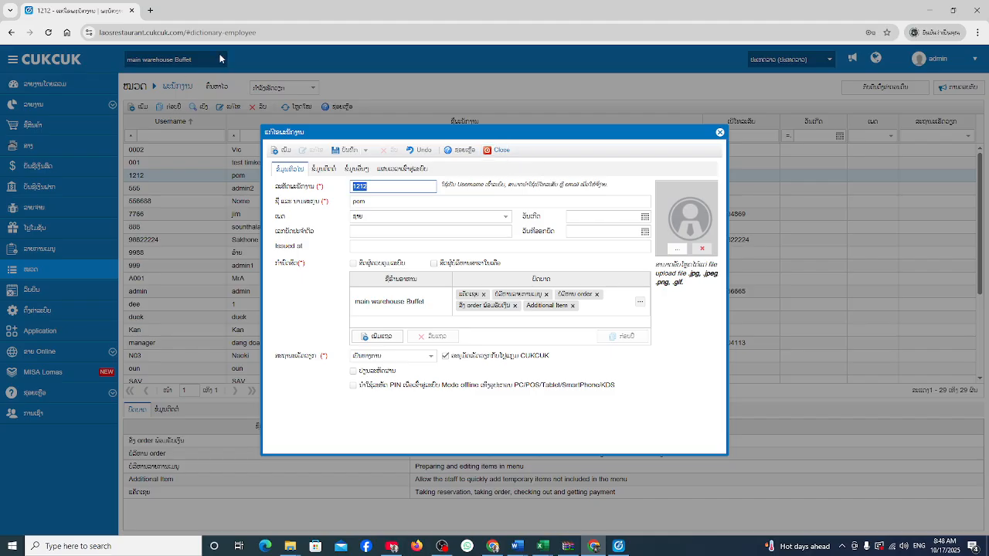
pyautogui.click(499, 151)
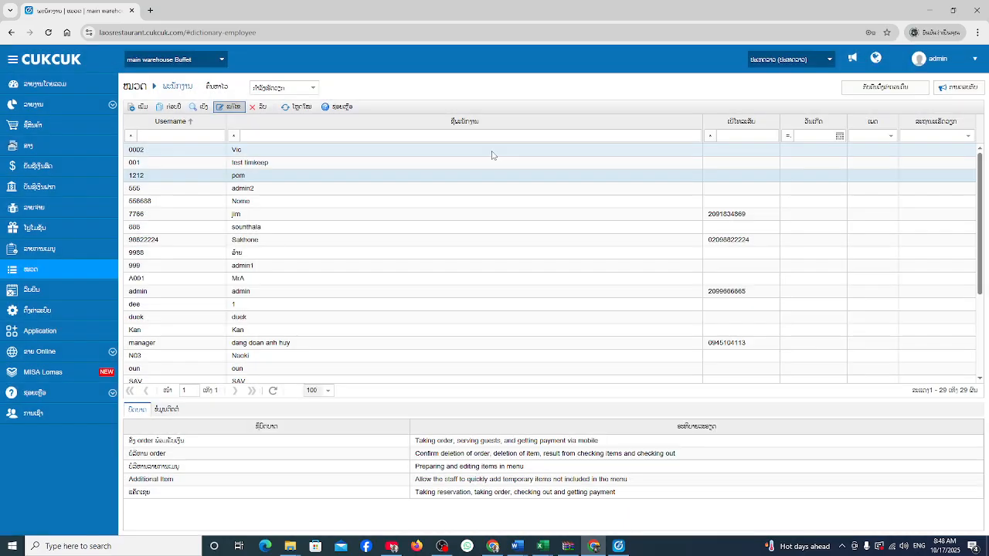
pyautogui.click(223, 60)
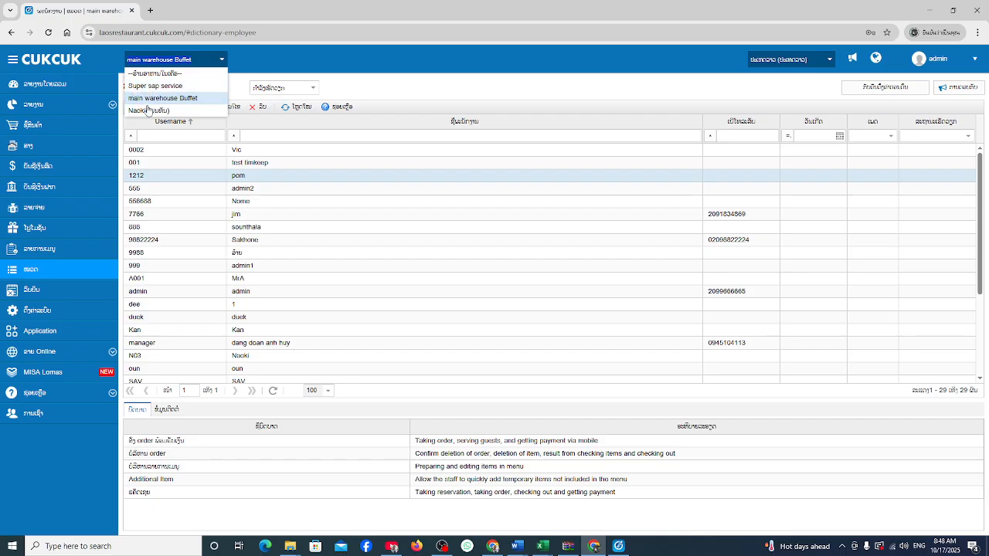
pyautogui.click(340, 63)
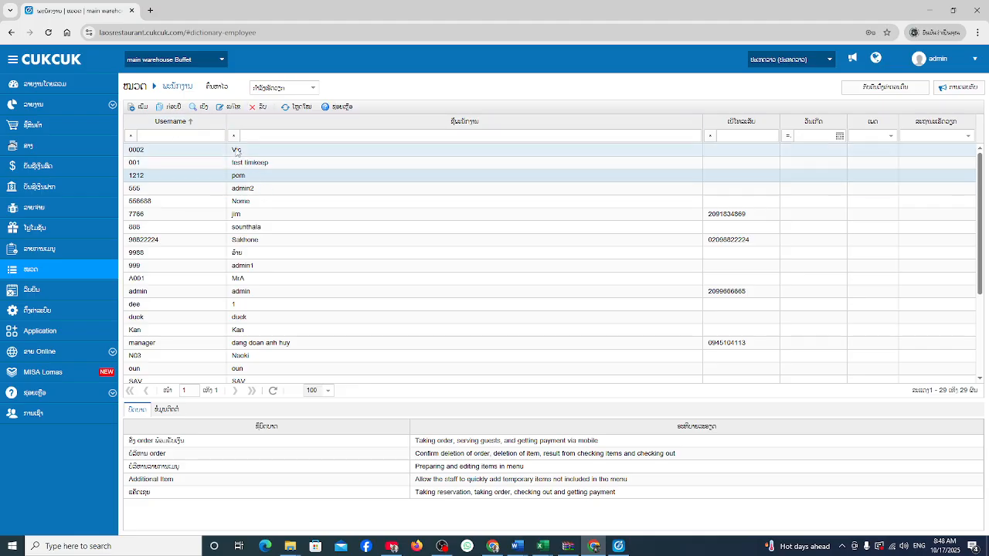
pyautogui.click(229, 106)
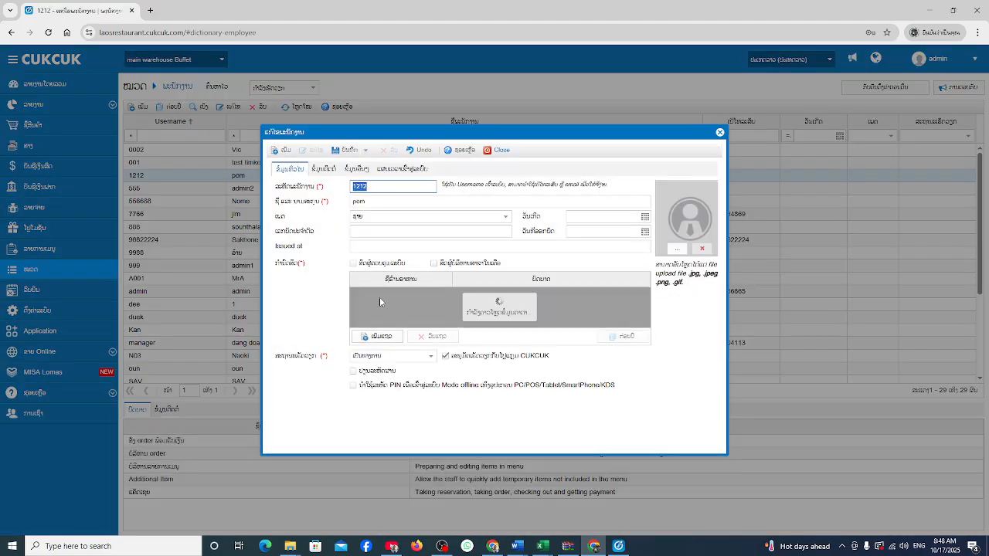
pyautogui.click(358, 344)
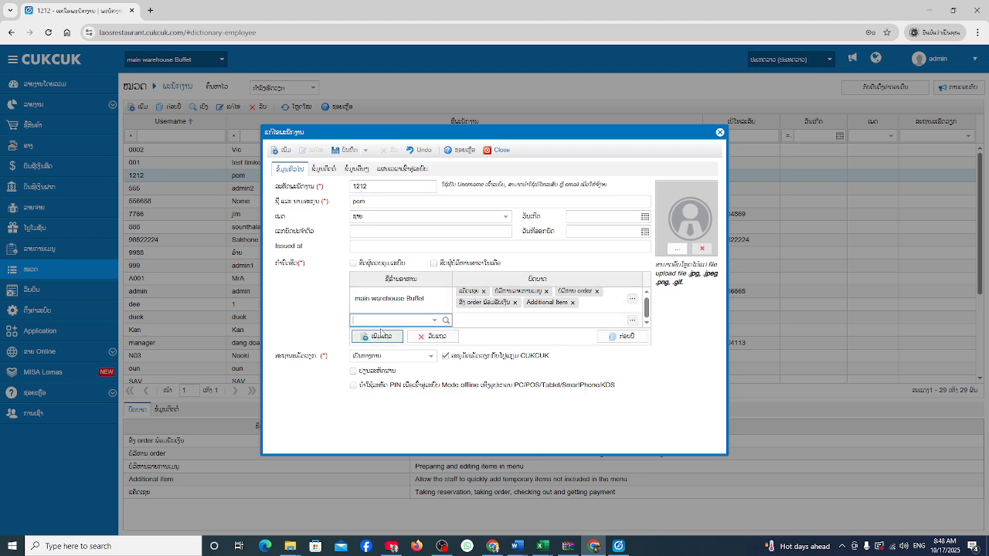
pyautogui.click(433, 323)
pyautogui.click(477, 328)
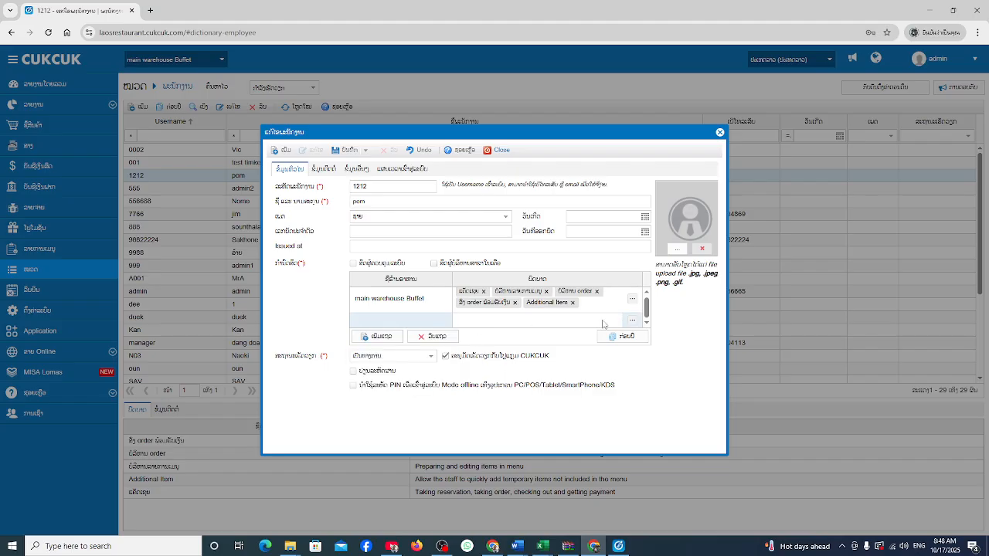
pyautogui.click(434, 336)
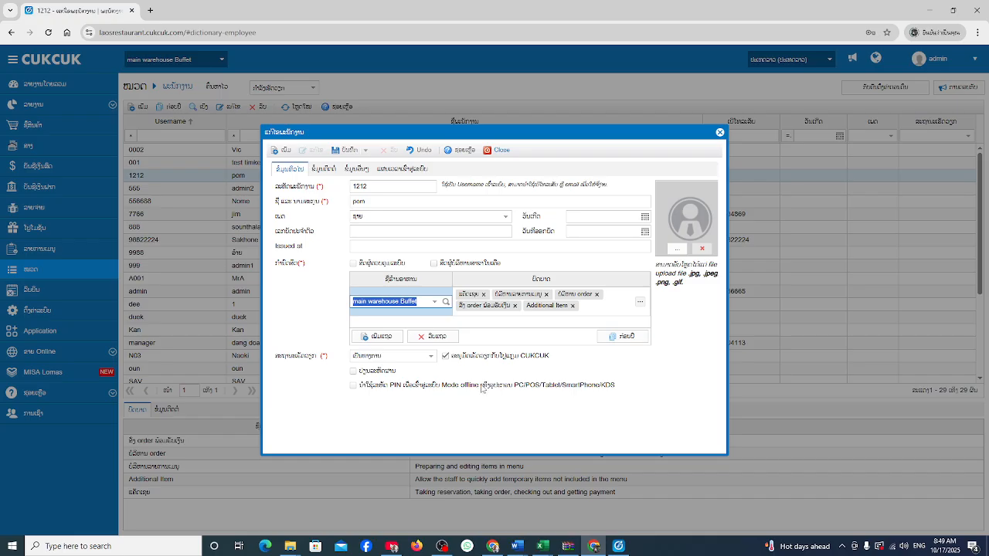
pyautogui.click(500, 149)
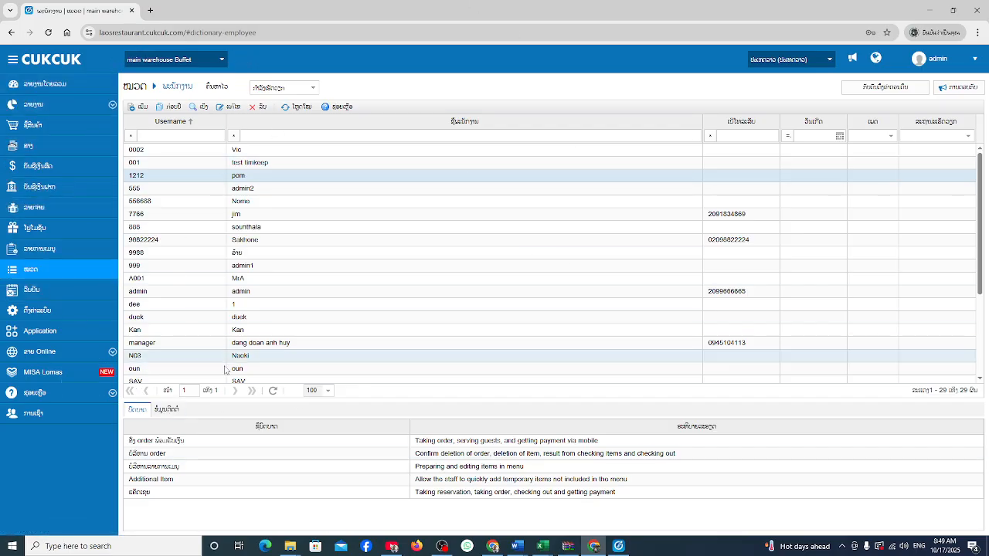
pyautogui.click(618, 546)
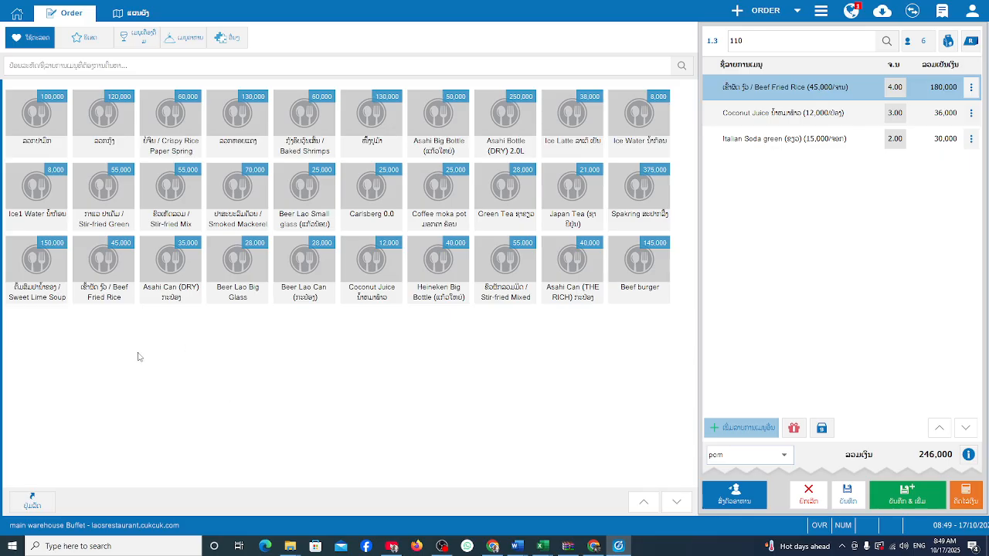
pyautogui.click(593, 546)
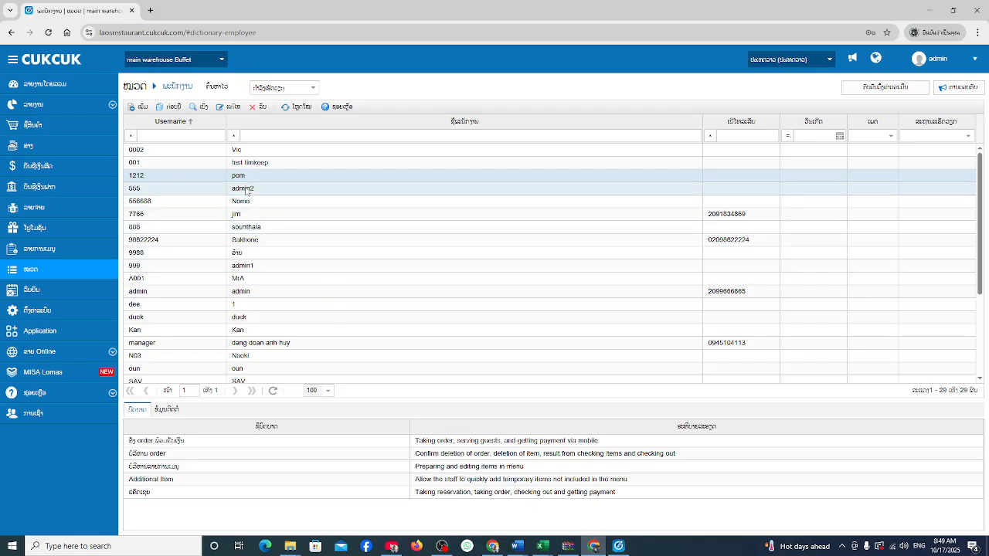
# Edit employee 1212, add and remove an empty branch row, and save with only main warehouse Buffet.
pyautogui.click(229, 107)
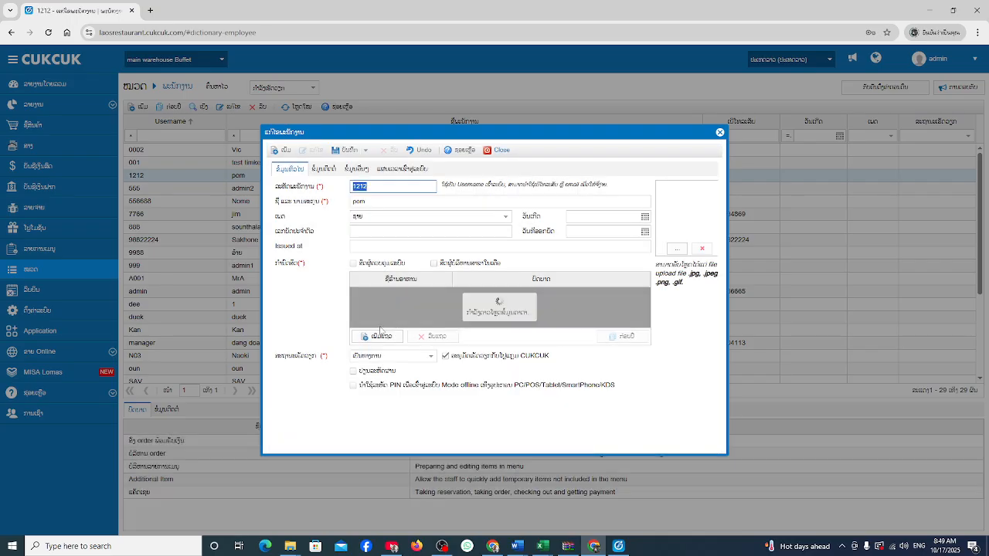
pyautogui.click(397, 325)
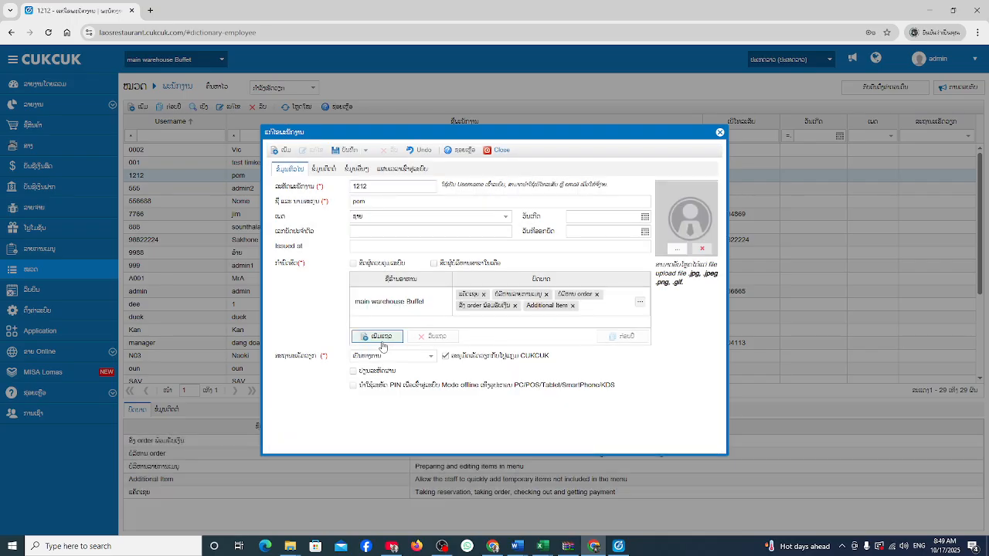
pyautogui.click(382, 340)
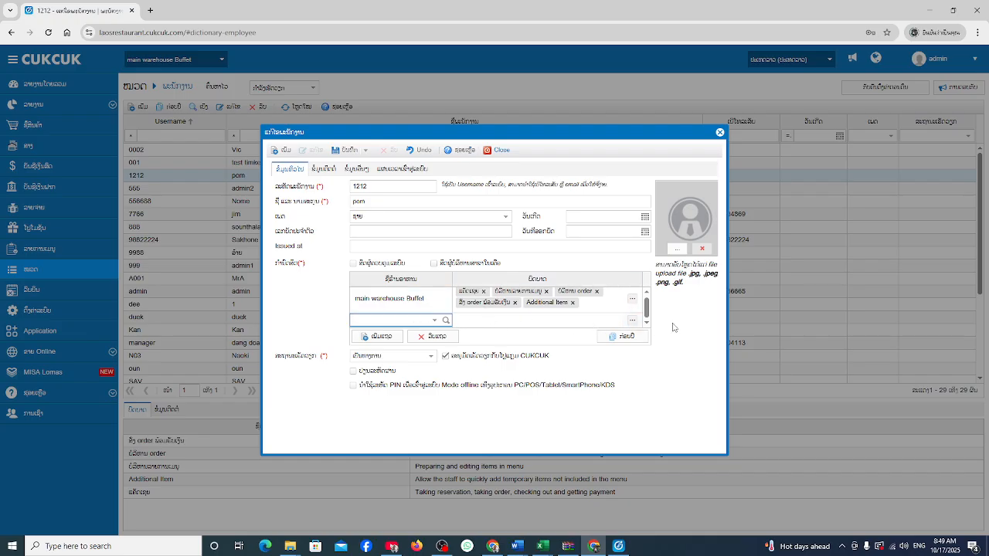
pyautogui.click(439, 338)
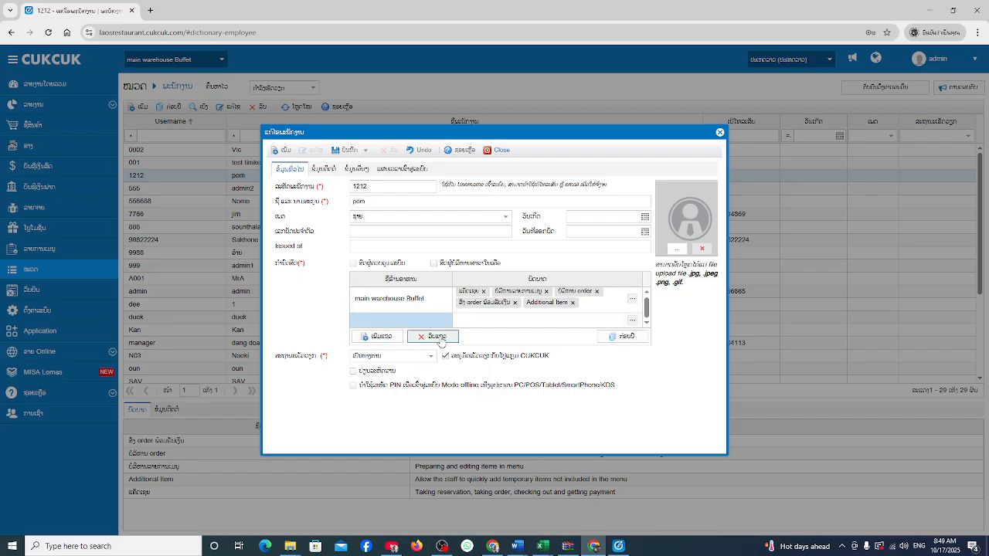
pyautogui.click(560, 158)
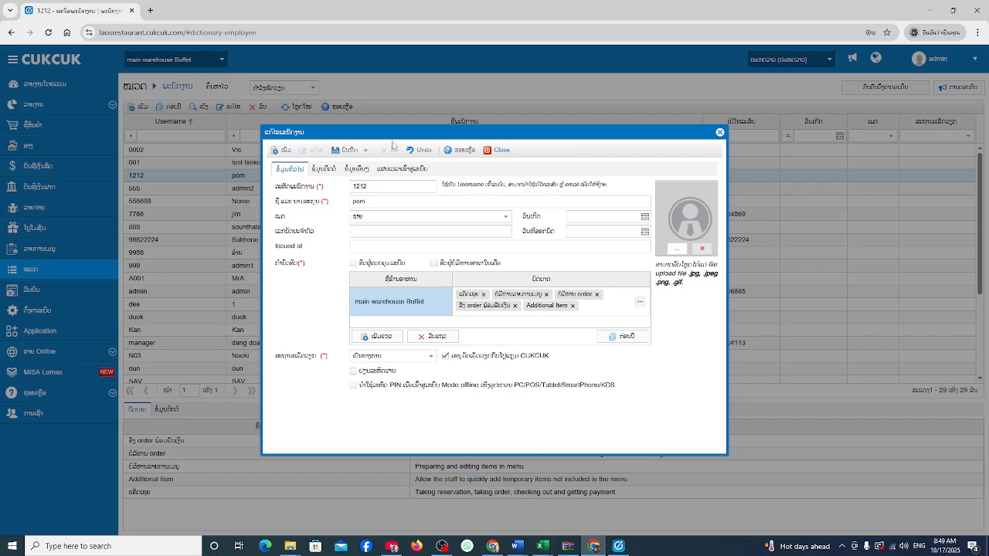
pyautogui.click(355, 153)
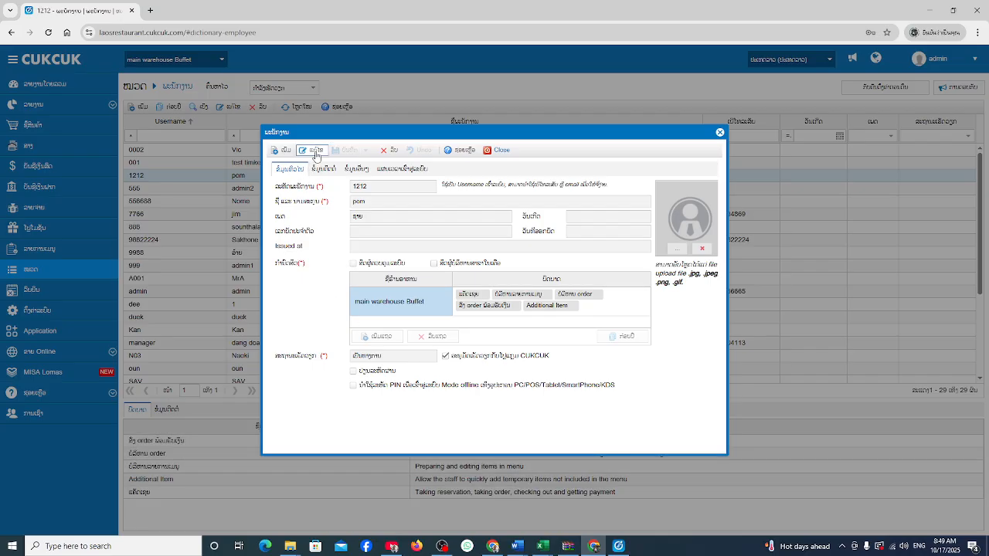
# Tick the manage-all-restaurant-activities role in main warehouse Buffet's role checklist and confirm it.
pyautogui.click(314, 152)
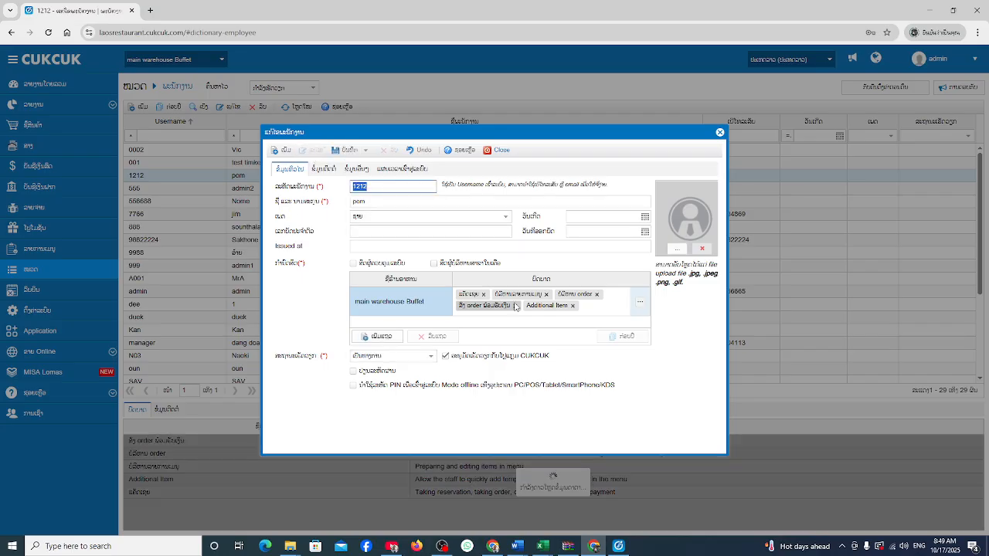
pyautogui.click(640, 307)
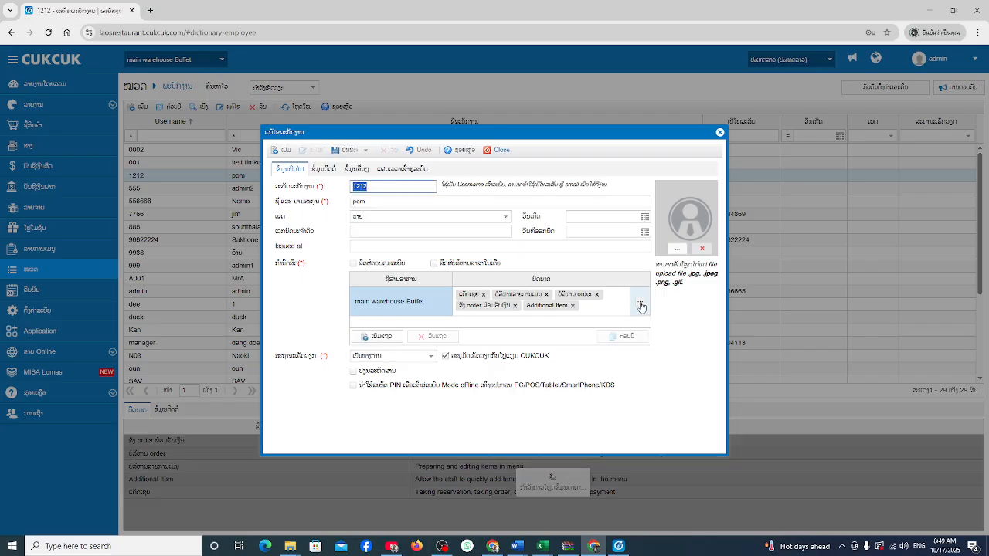
pyautogui.scroll(-2, 338, 421)
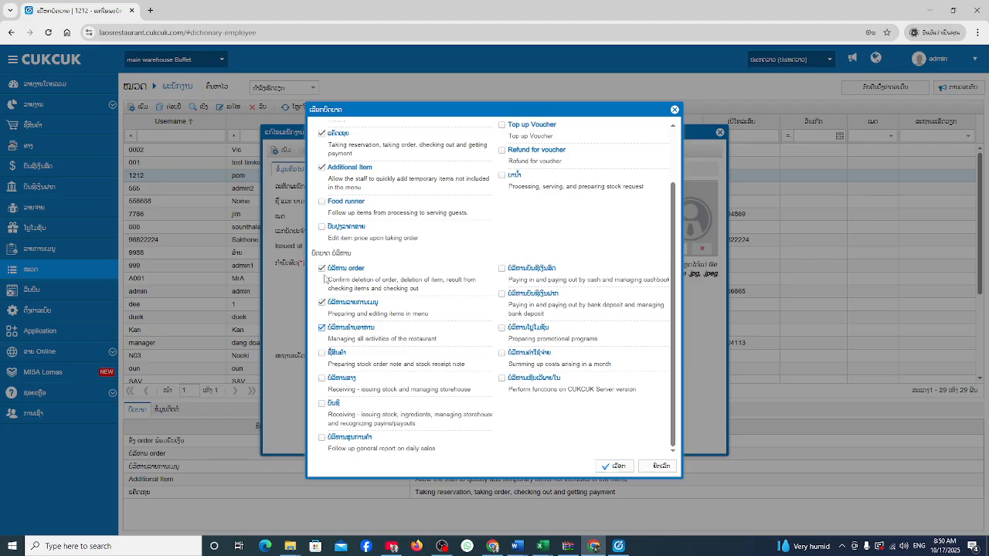
pyautogui.click(615, 466)
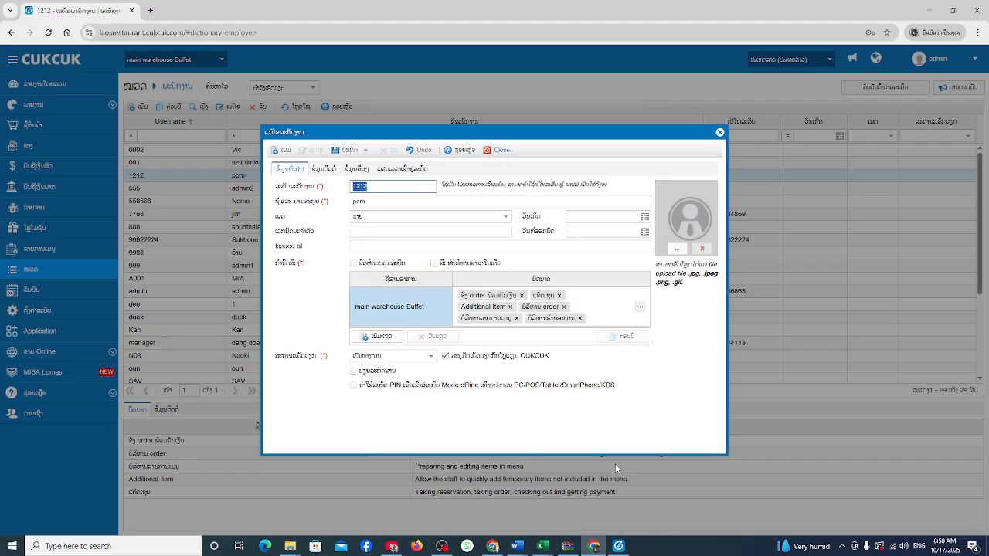
# Save employee 1212's updated roles, waiting through the unresponsive page before saving again.
pyautogui.click(349, 150)
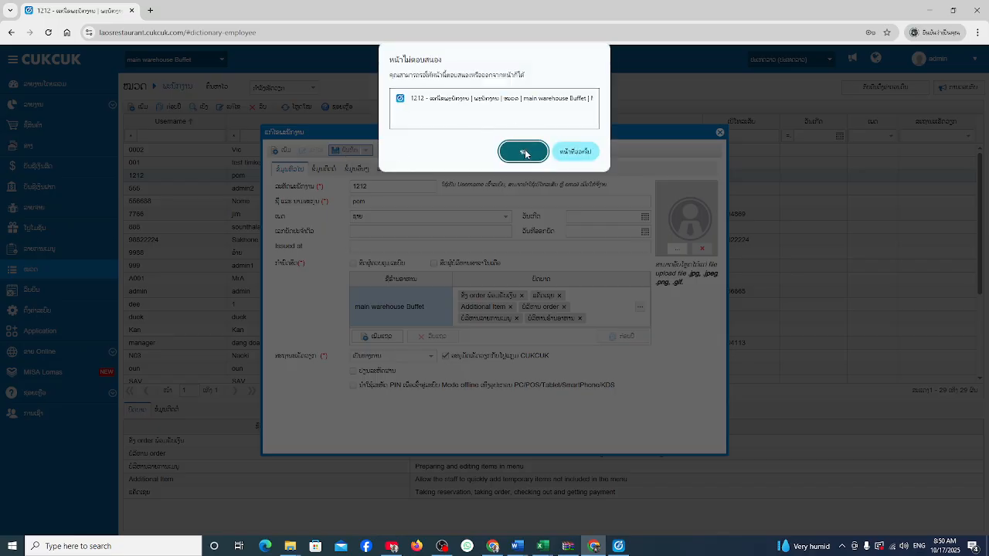
pyautogui.click(523, 152)
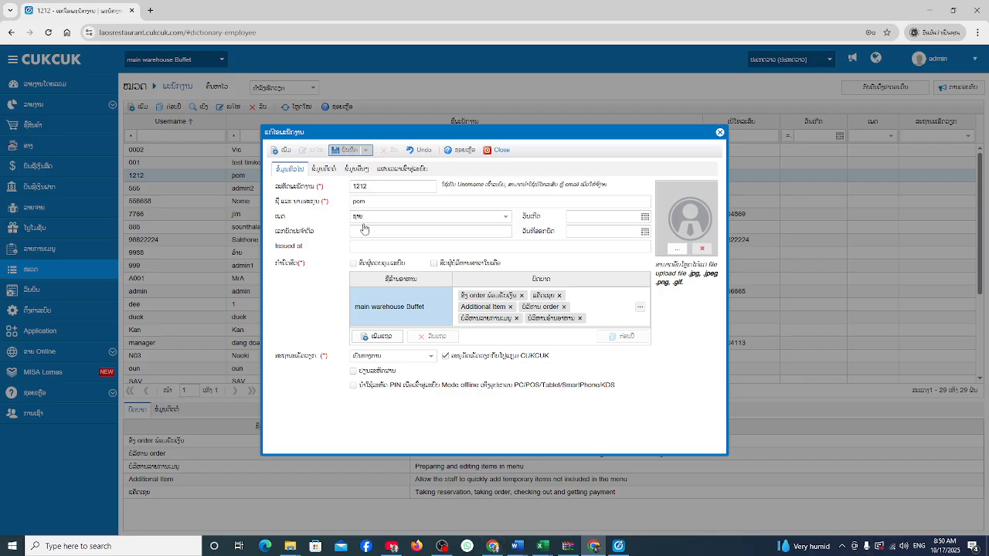
pyautogui.click(349, 153)
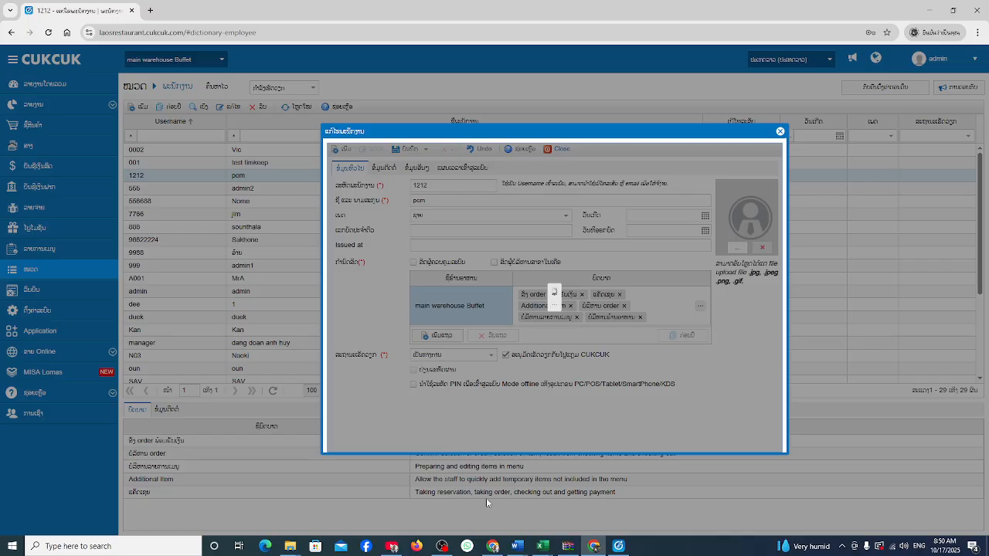
pyautogui.moveTo(492, 548)
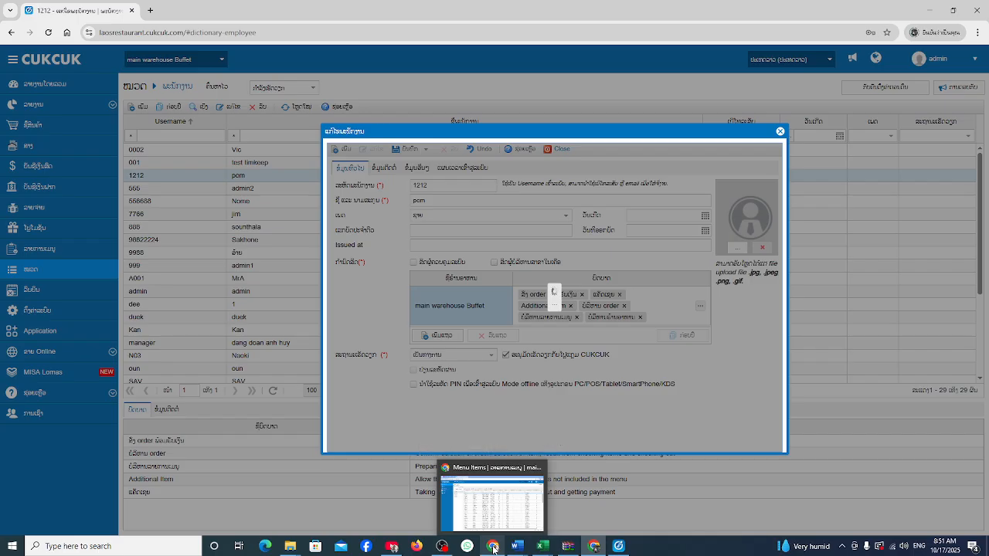
# Switch to the employee's own web session, dismiss the message, and reload to pick up the new roles.
pyautogui.click(493, 547)
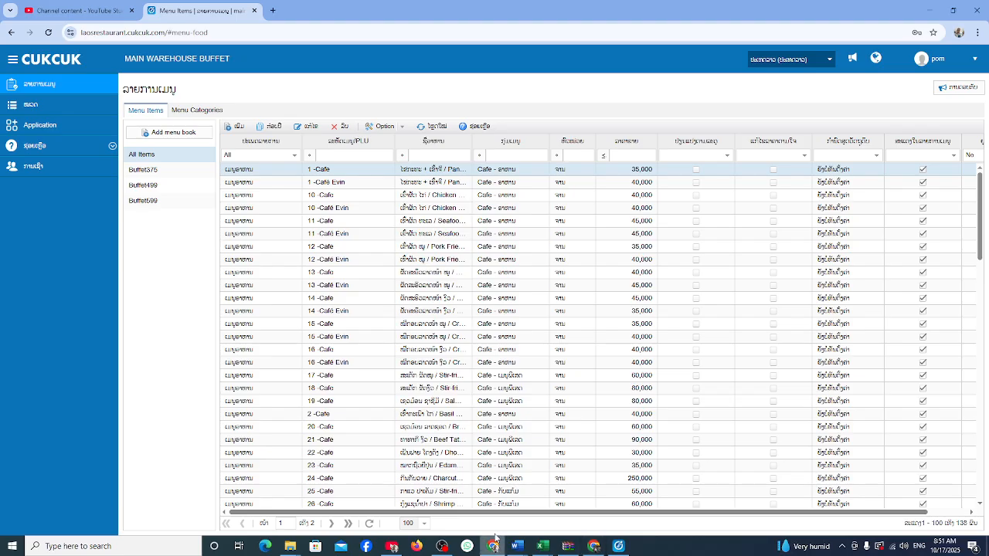
pyautogui.click(499, 293)
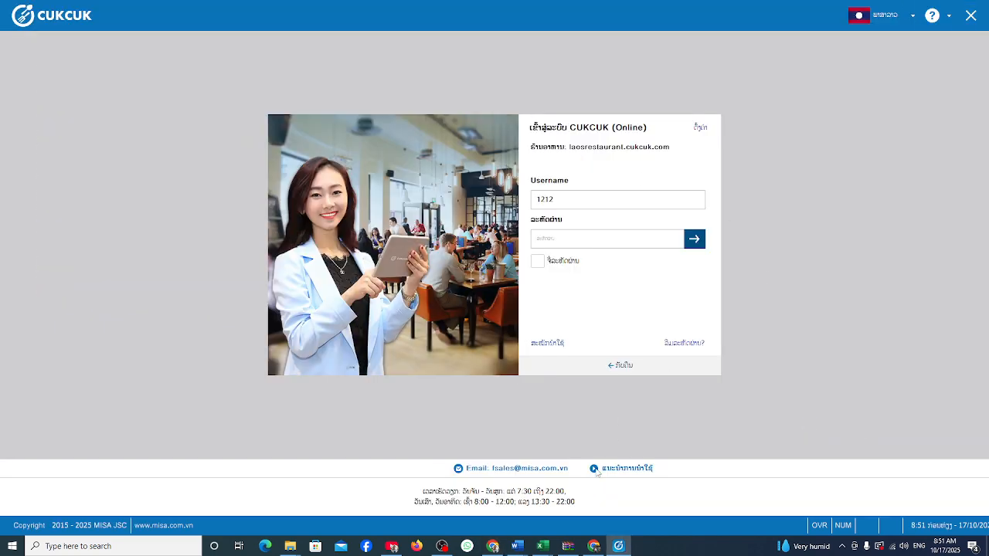
pyautogui.click(492, 546)
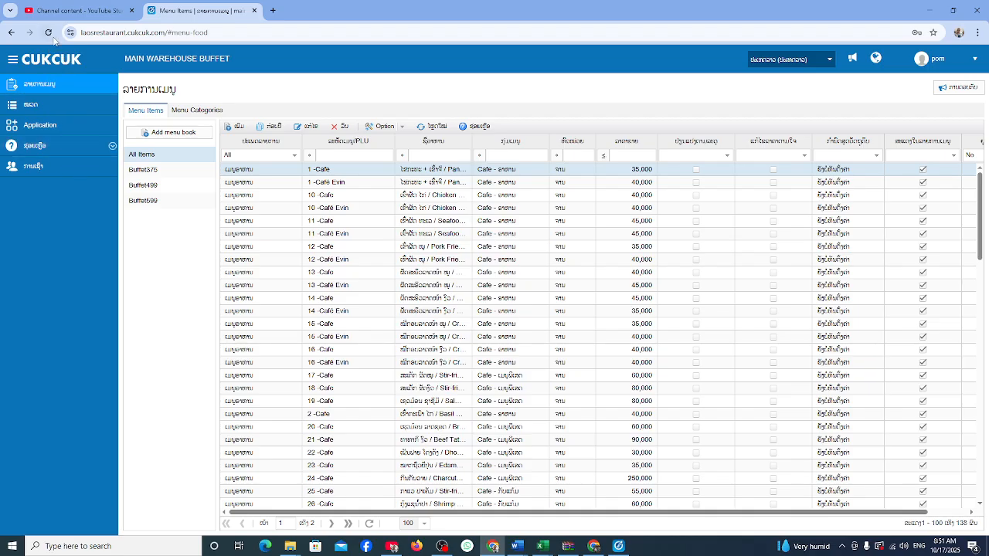
pyautogui.click(48, 32)
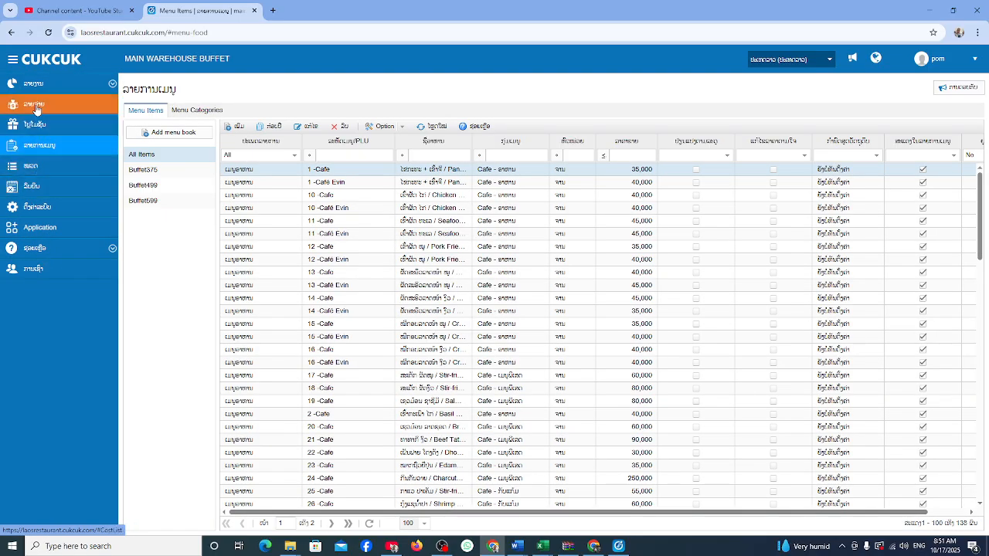
# Check access to Cost List, Cancel Invoice and Settings, then return to the admin's employee record.
pyautogui.click(38, 105)
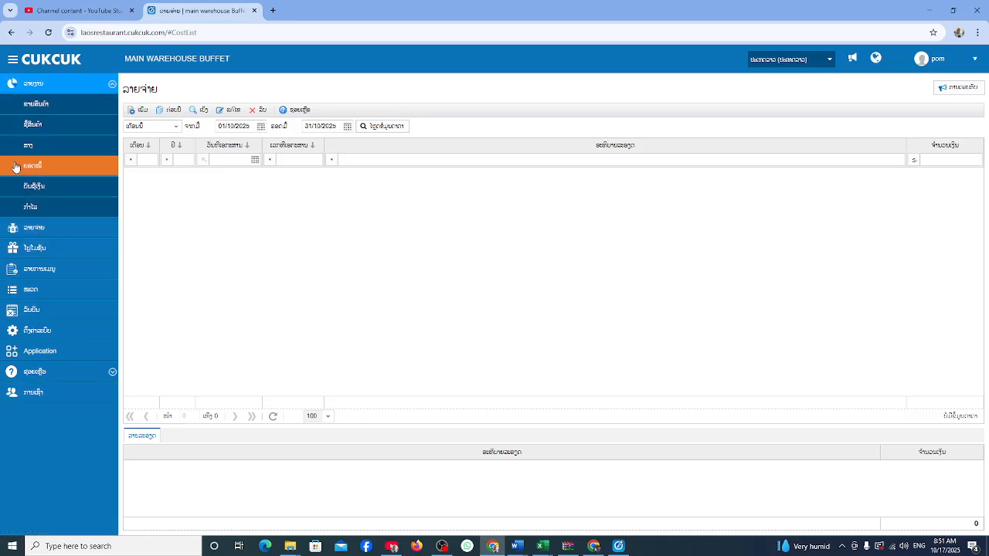
pyautogui.click(36, 85)
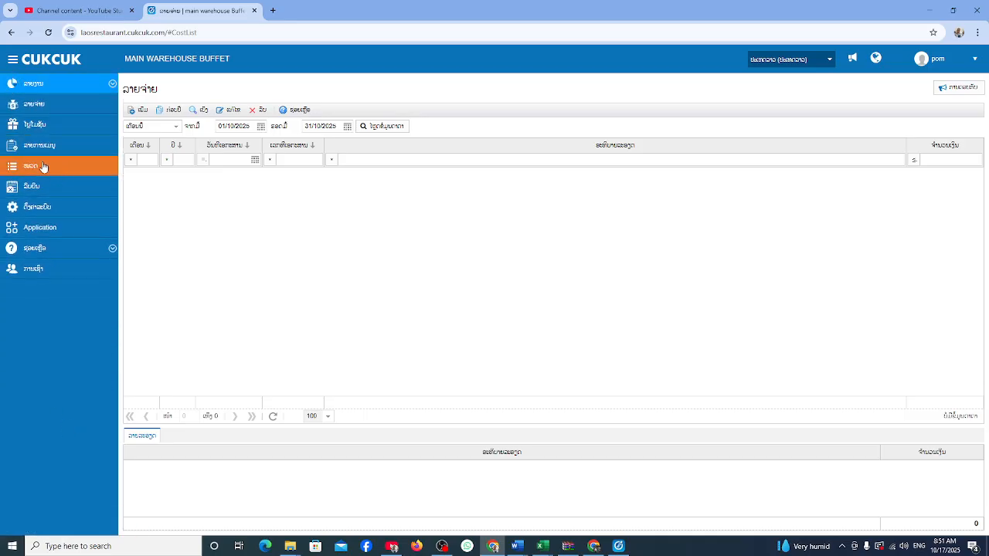
pyautogui.click(36, 186)
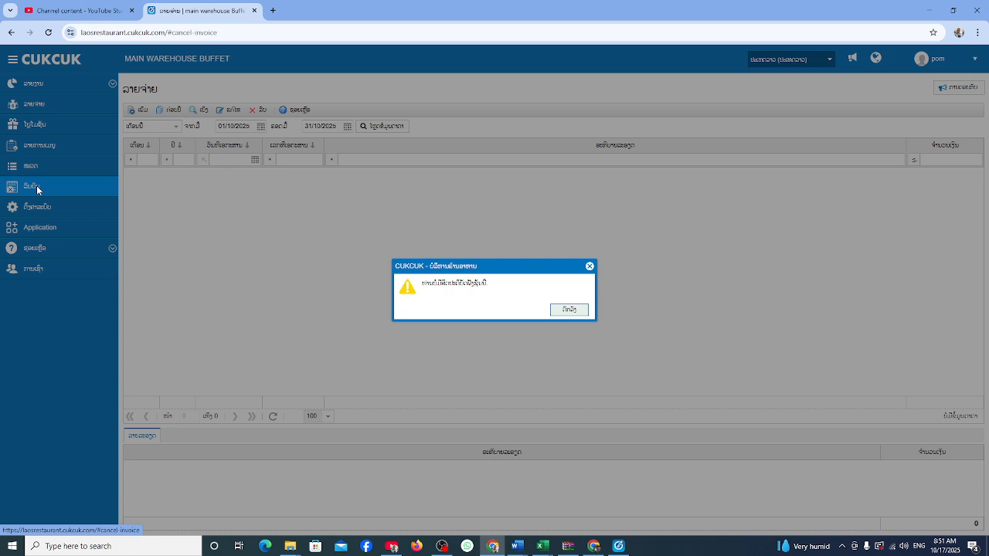
pyautogui.click(569, 309)
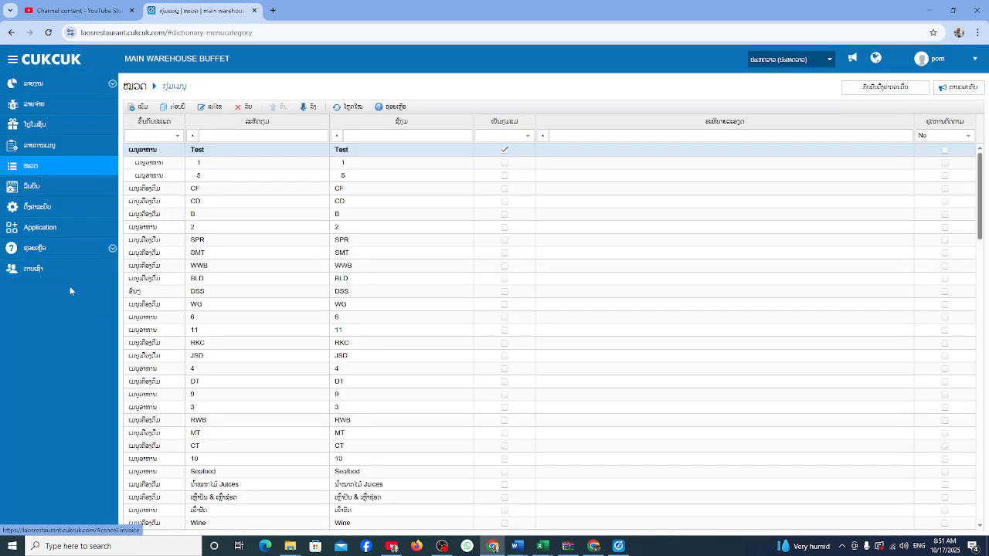
pyautogui.click(46, 209)
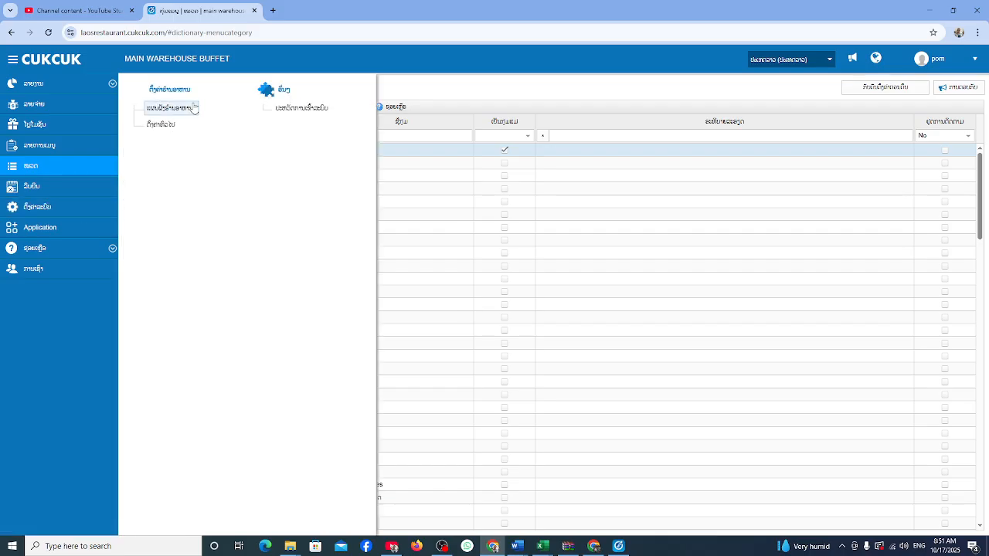
pyautogui.click(594, 548)
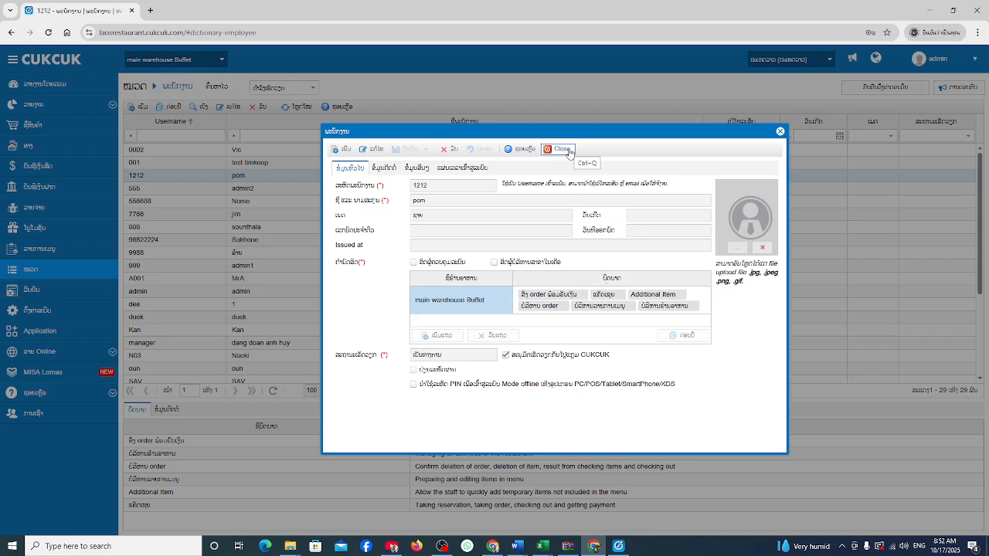
# Close the employee record, leave the branch selection unchanged, and switch to the employee's session.
pyautogui.click(569, 151)
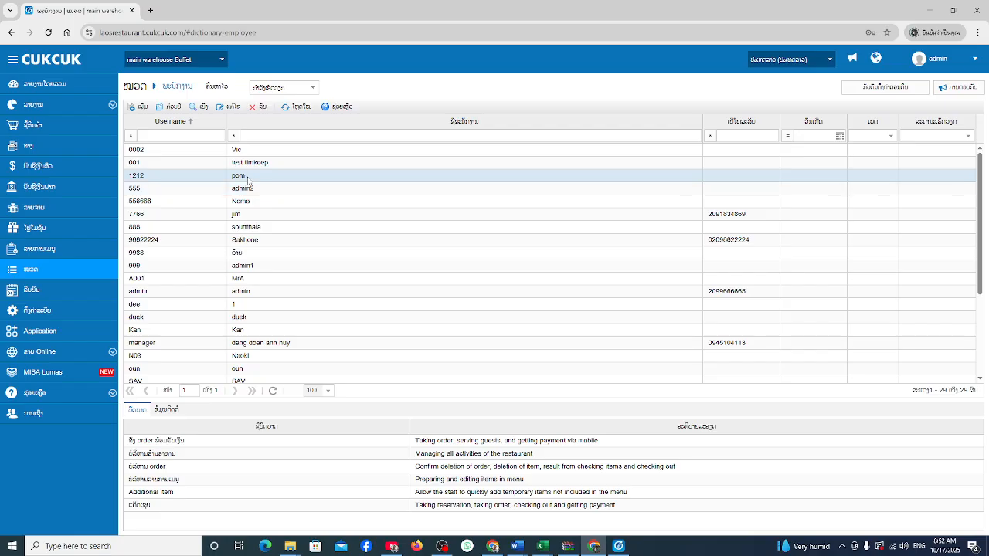
pyautogui.click(221, 59)
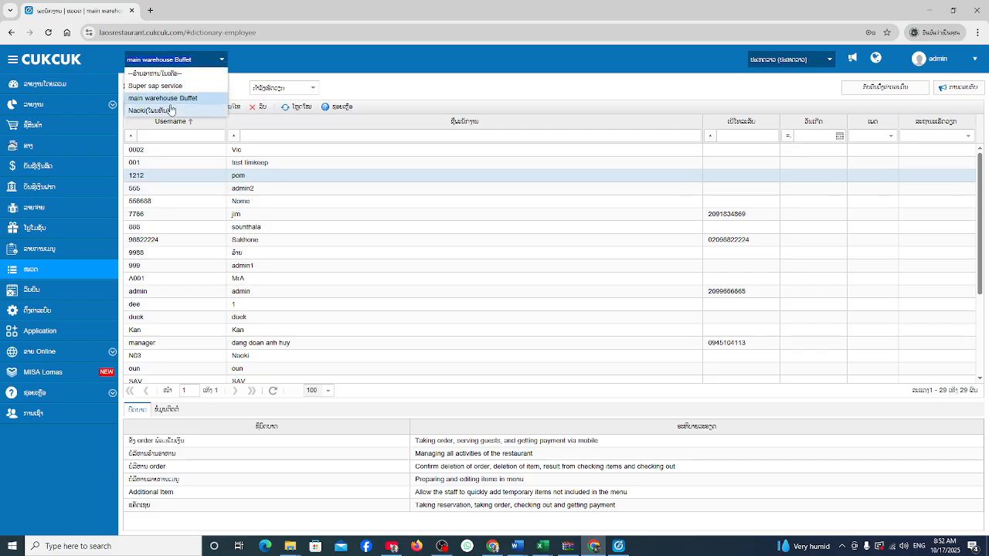
pyautogui.click(295, 51)
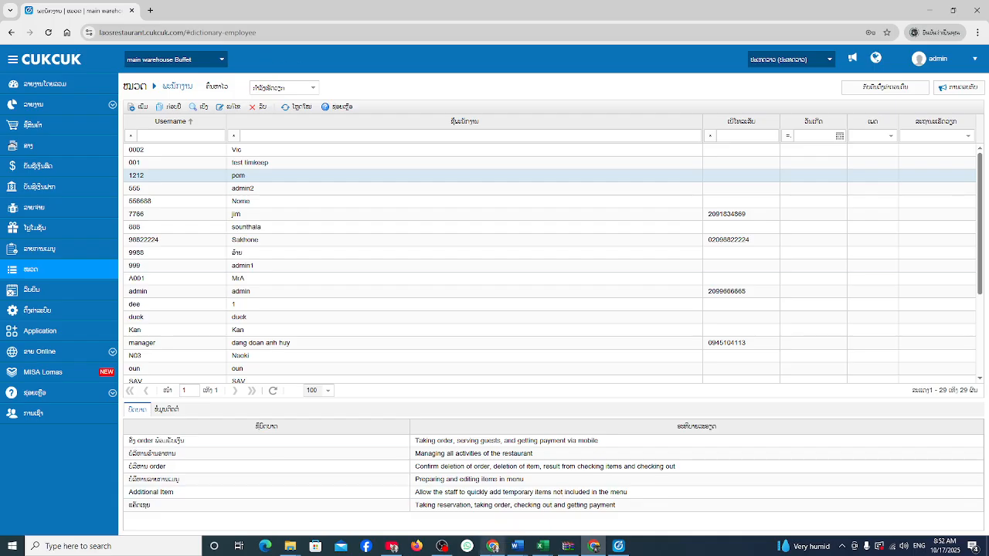
pyautogui.click(492, 547)
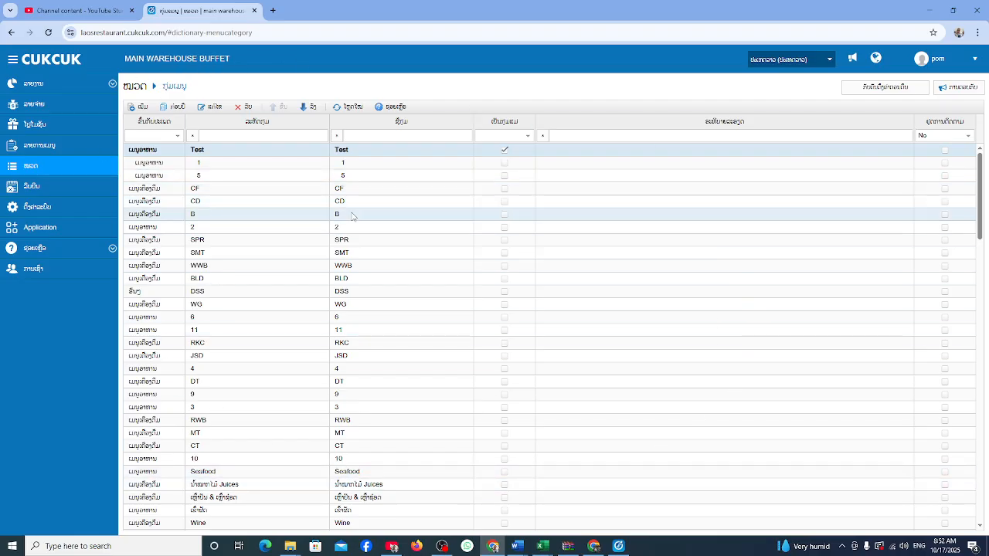
# Log in to CUKCUK POS with the employee's password.
pyautogui.click(618, 548)
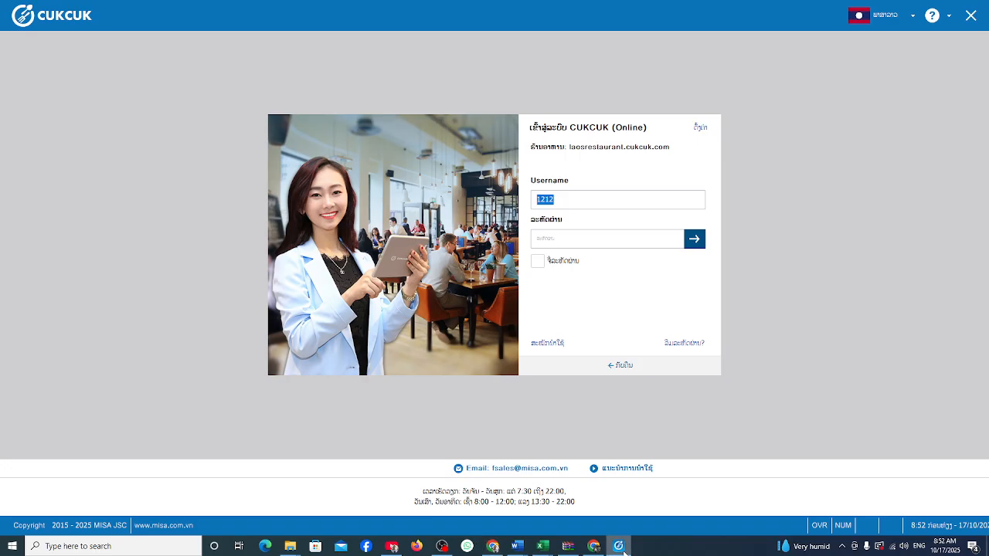
pyautogui.click(573, 246)
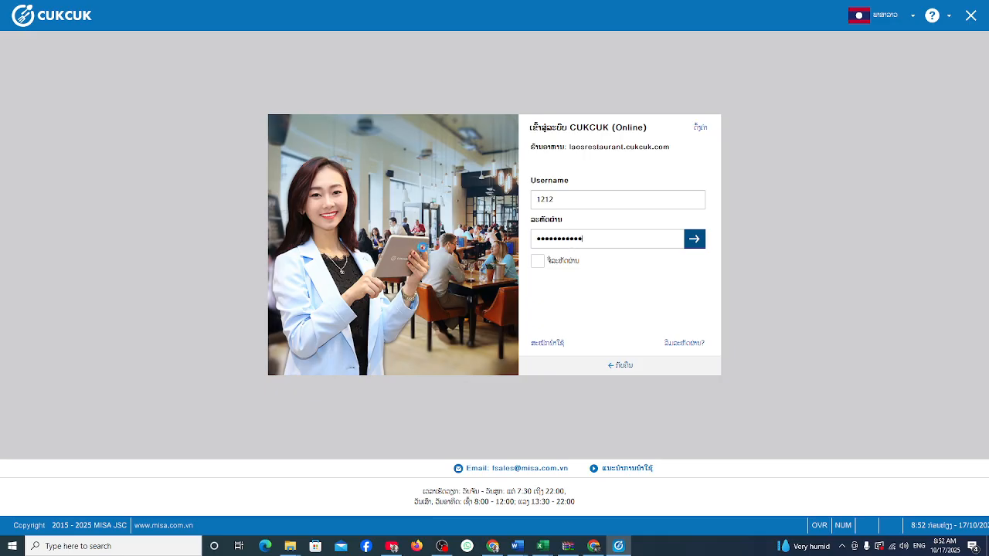
pyautogui.press('Return')
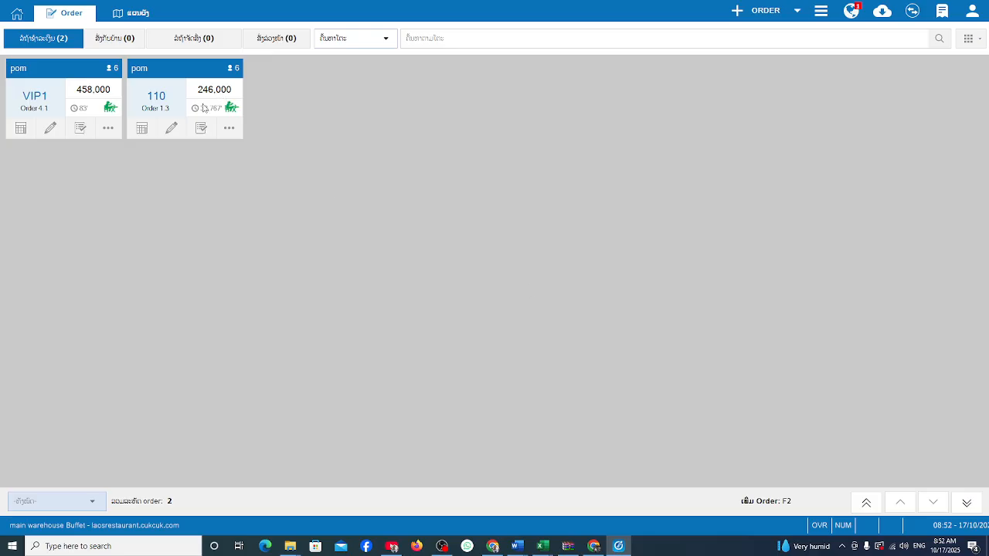
# Delete the Italian Soda, Coconut Juice and Beef Fried Rice lines from table 110's order.
pyautogui.click(171, 72)
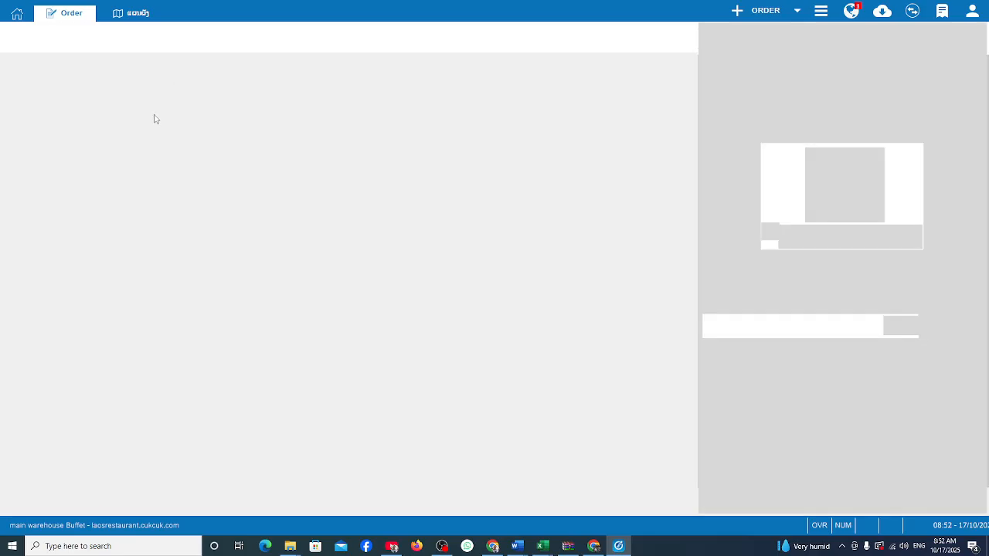
pyautogui.click(971, 138)
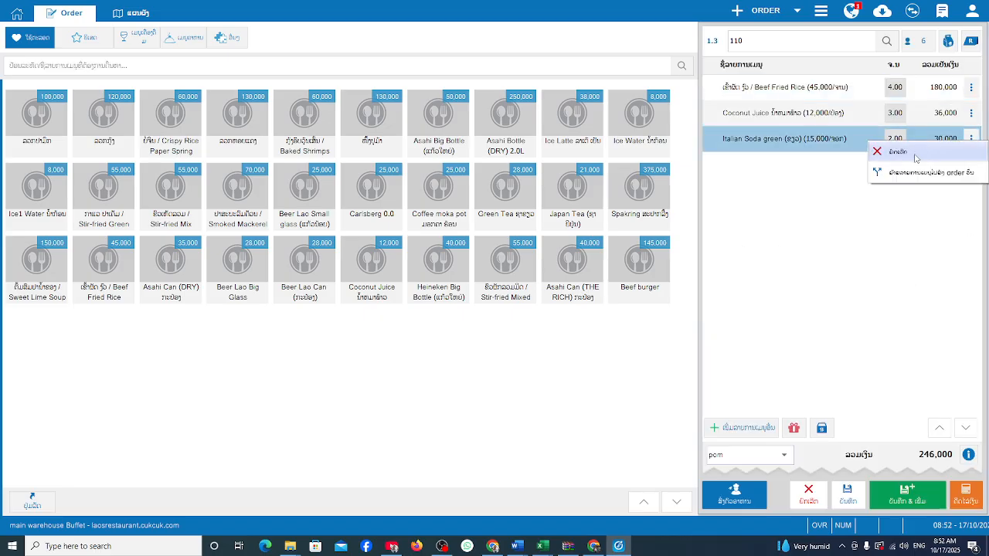
pyautogui.click(916, 155)
pyautogui.click(970, 114)
pyautogui.click(894, 128)
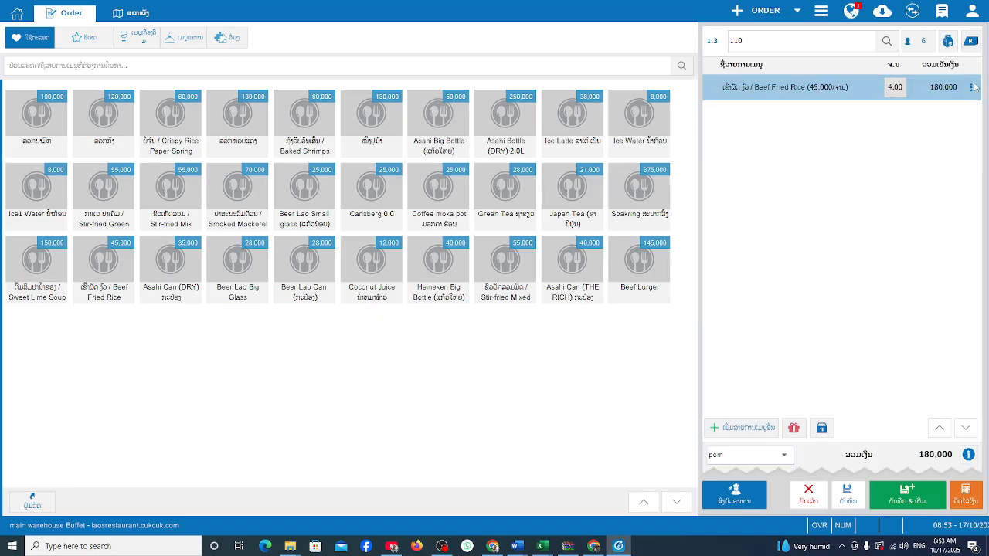
pyautogui.click(970, 87)
pyautogui.click(907, 96)
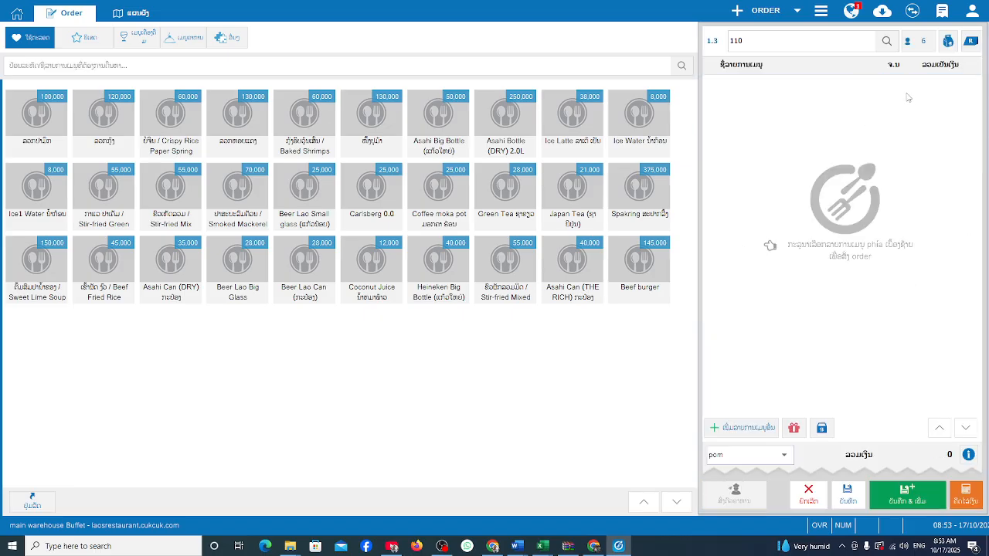
# Attempt to save the emptied order, then leave it for the table map without saving.
pyautogui.click(847, 495)
pyautogui.click(493, 291)
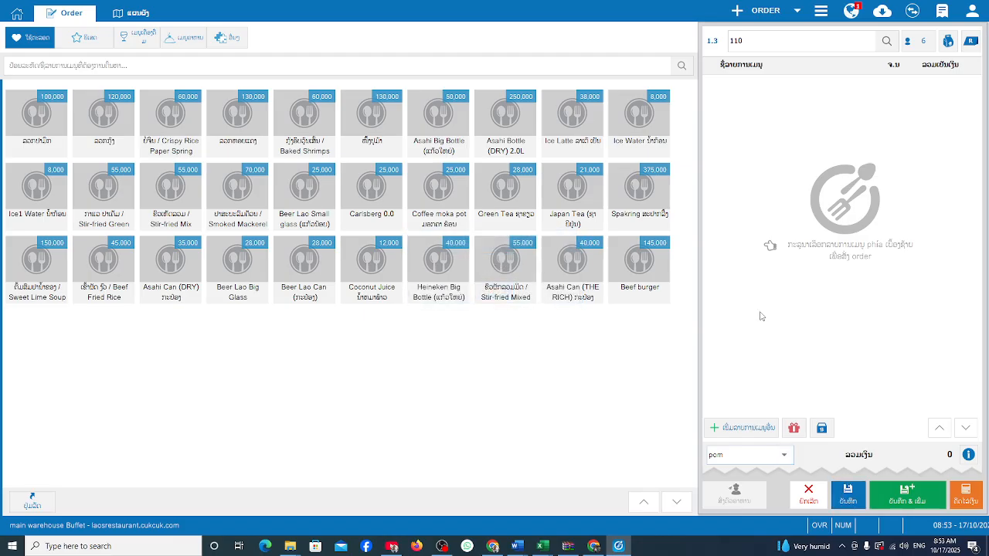
pyautogui.click(144, 14)
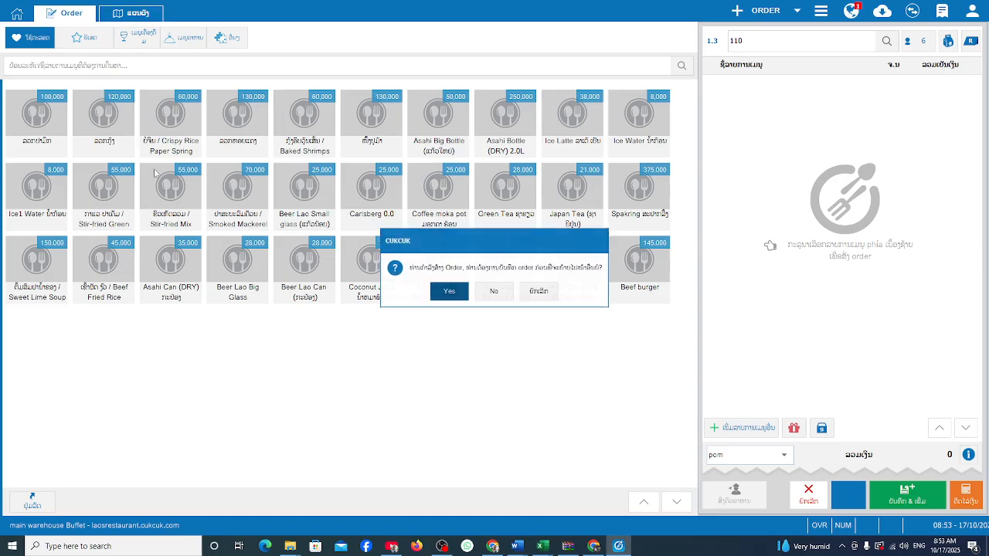
pyautogui.click(489, 288)
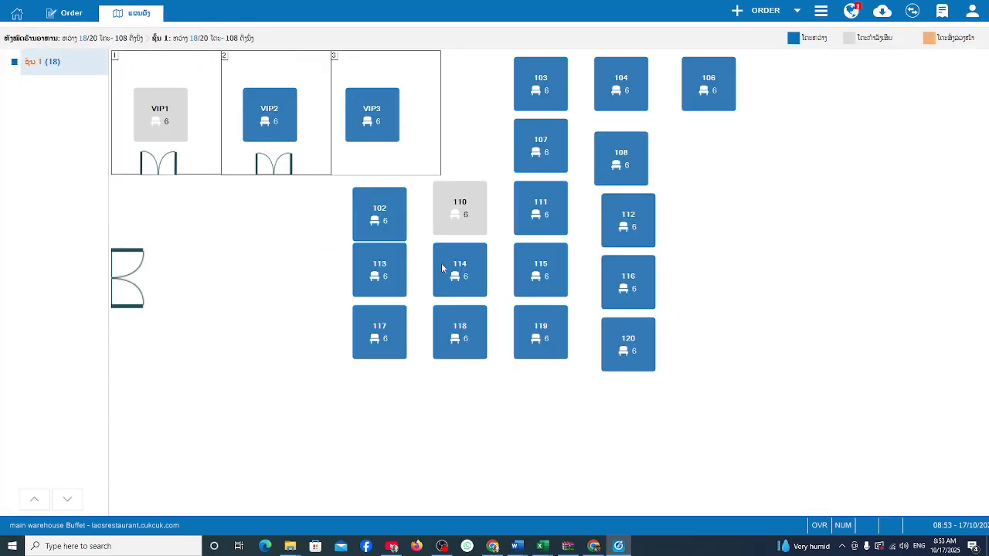
# Verify table 110's Order 1.3 still holds its items, then return to the Chrome employee list.
pyautogui.click(462, 207)
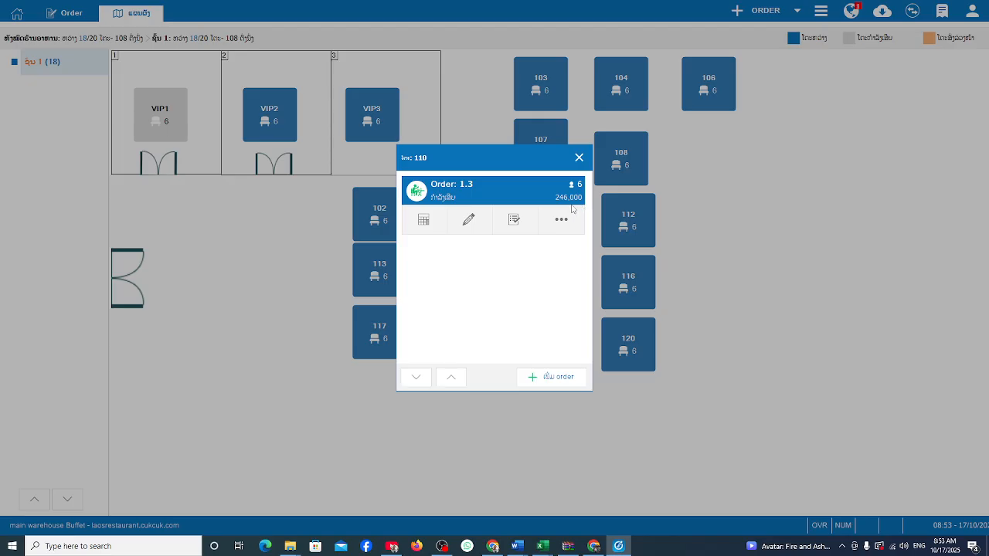
pyautogui.click(579, 157)
pyautogui.click(579, 157)
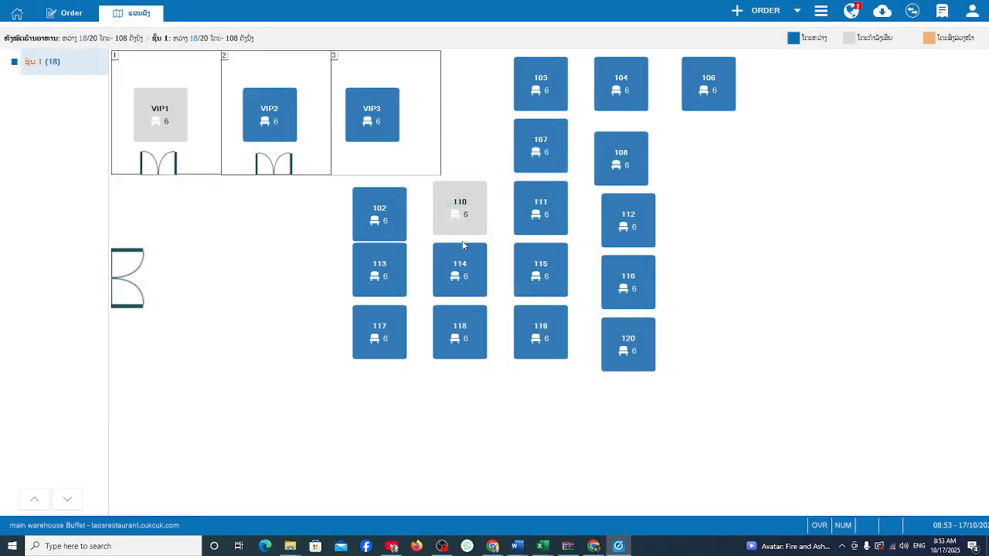
pyautogui.click(448, 212)
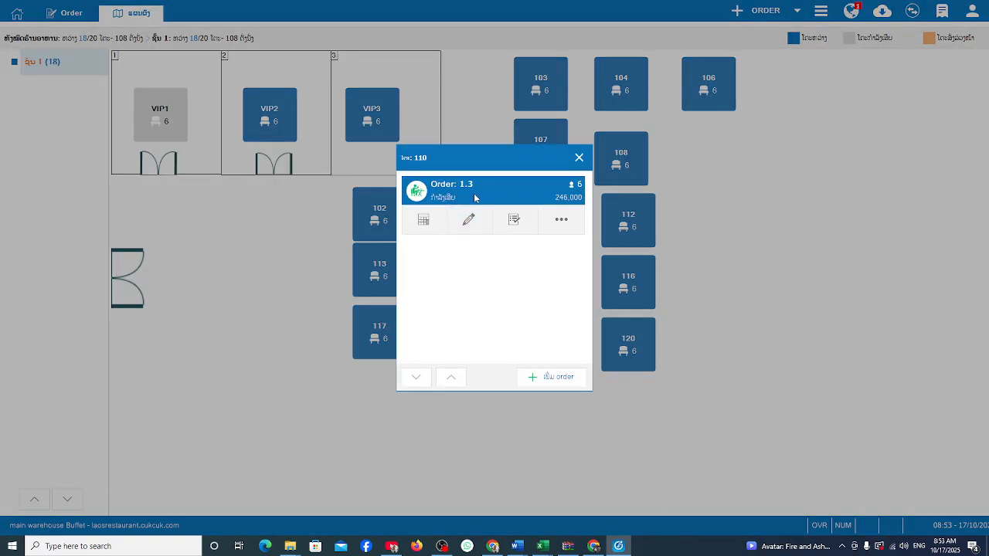
pyautogui.click(475, 198)
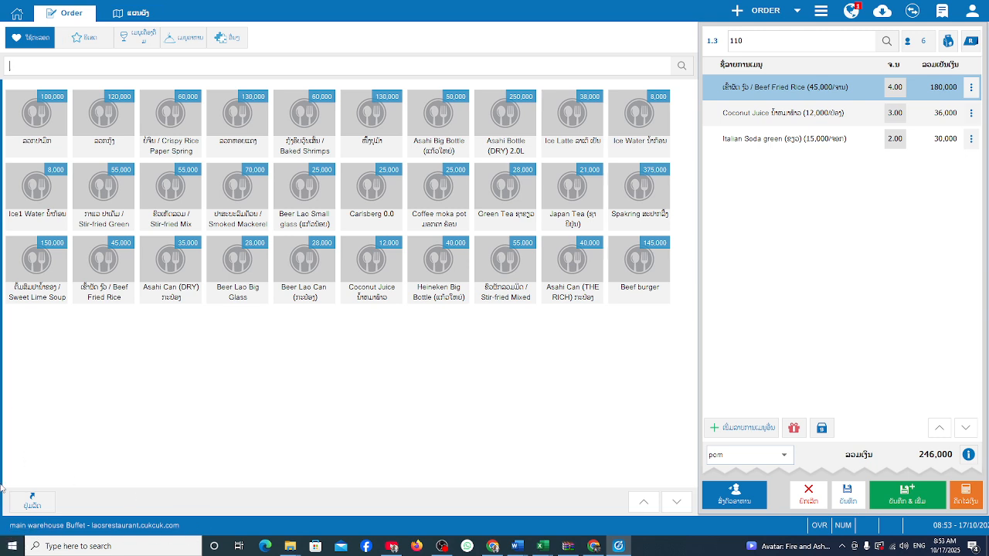
pyautogui.click(593, 546)
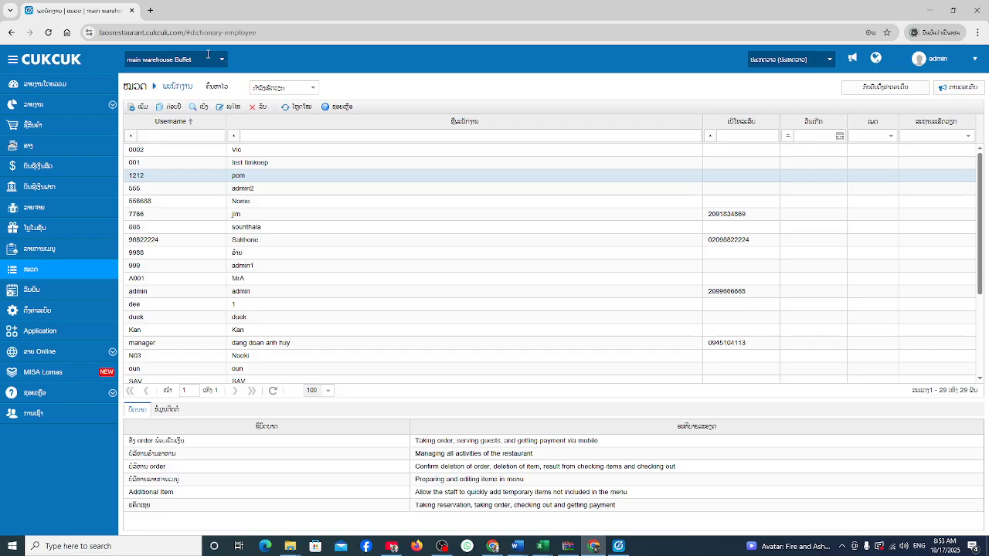
pyautogui.click(230, 107)
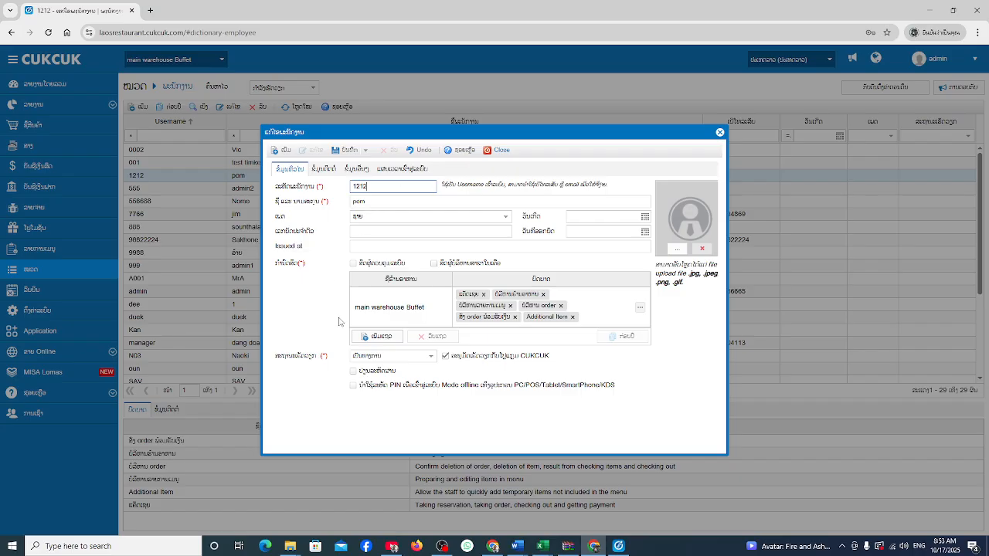
pyautogui.click(500, 151)
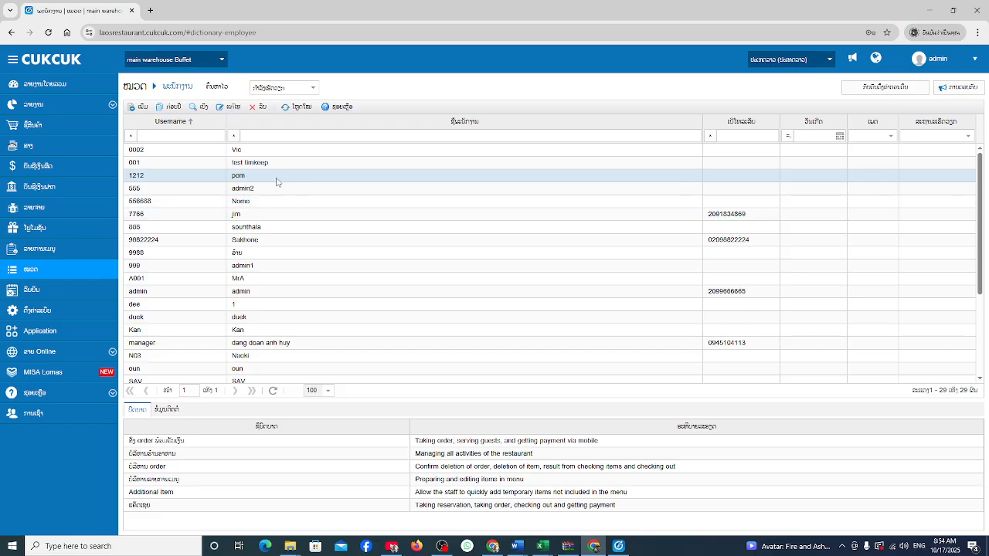
pyautogui.click(442, 546)
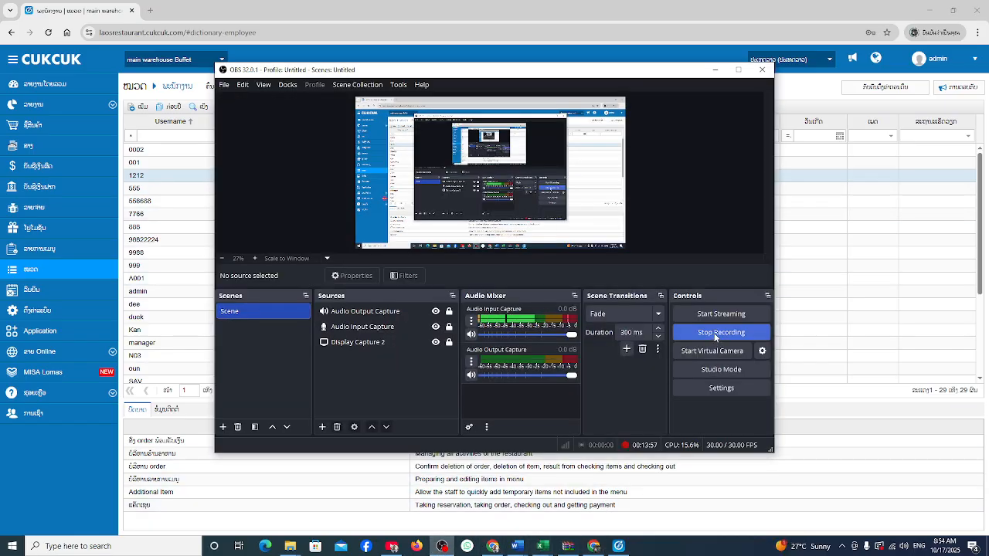